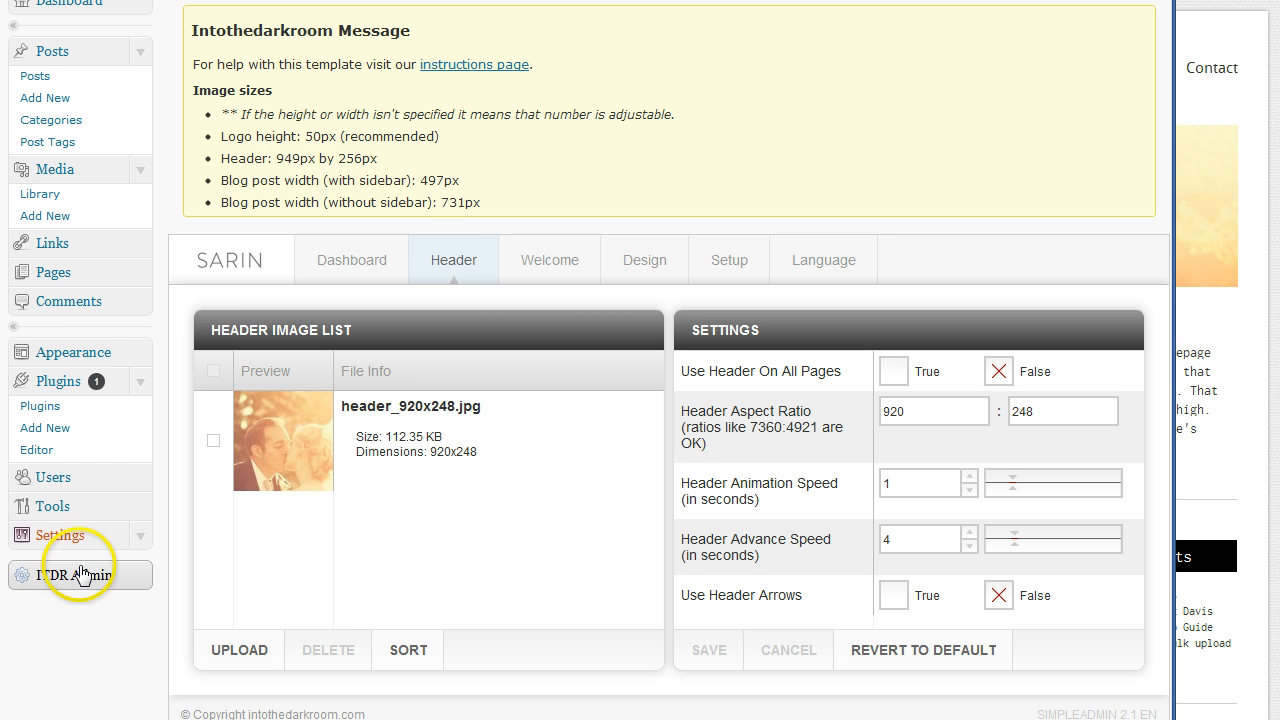
# Open the ITDR Admin options for the Sarin theme at the Header section listing header_920x248.jpg
pyautogui.click(82, 583)
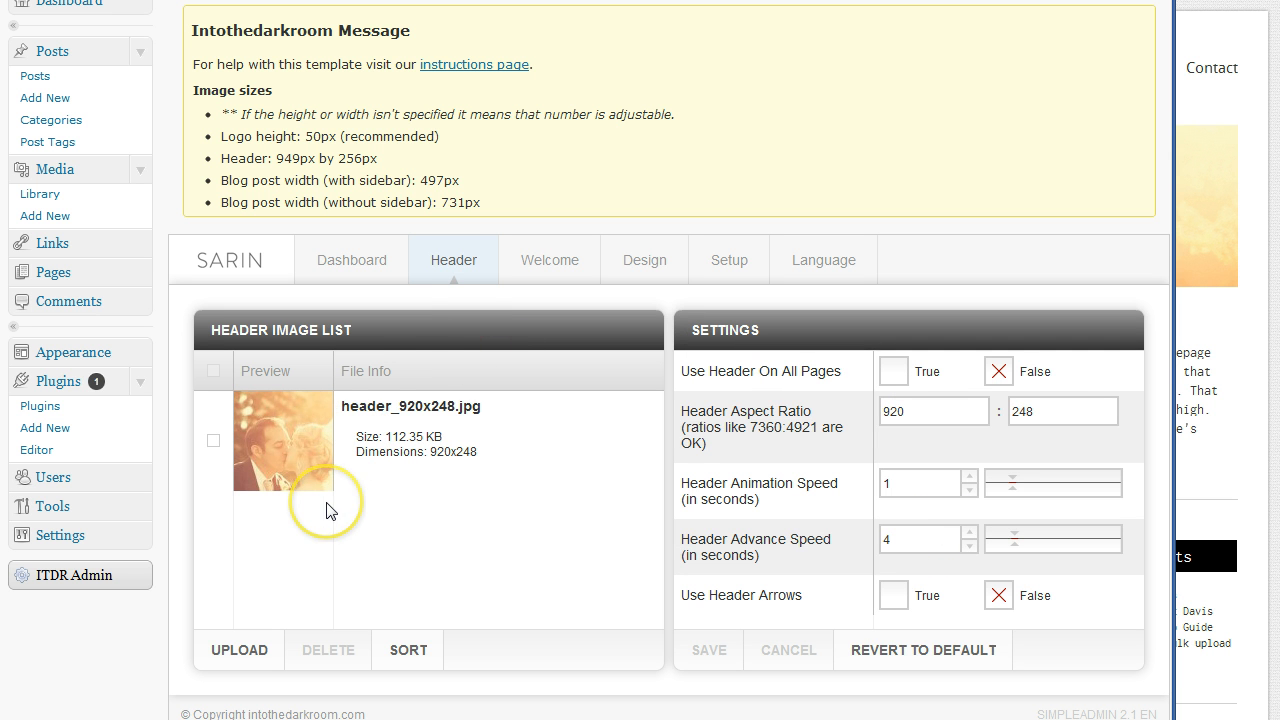
pyautogui.click(453, 266)
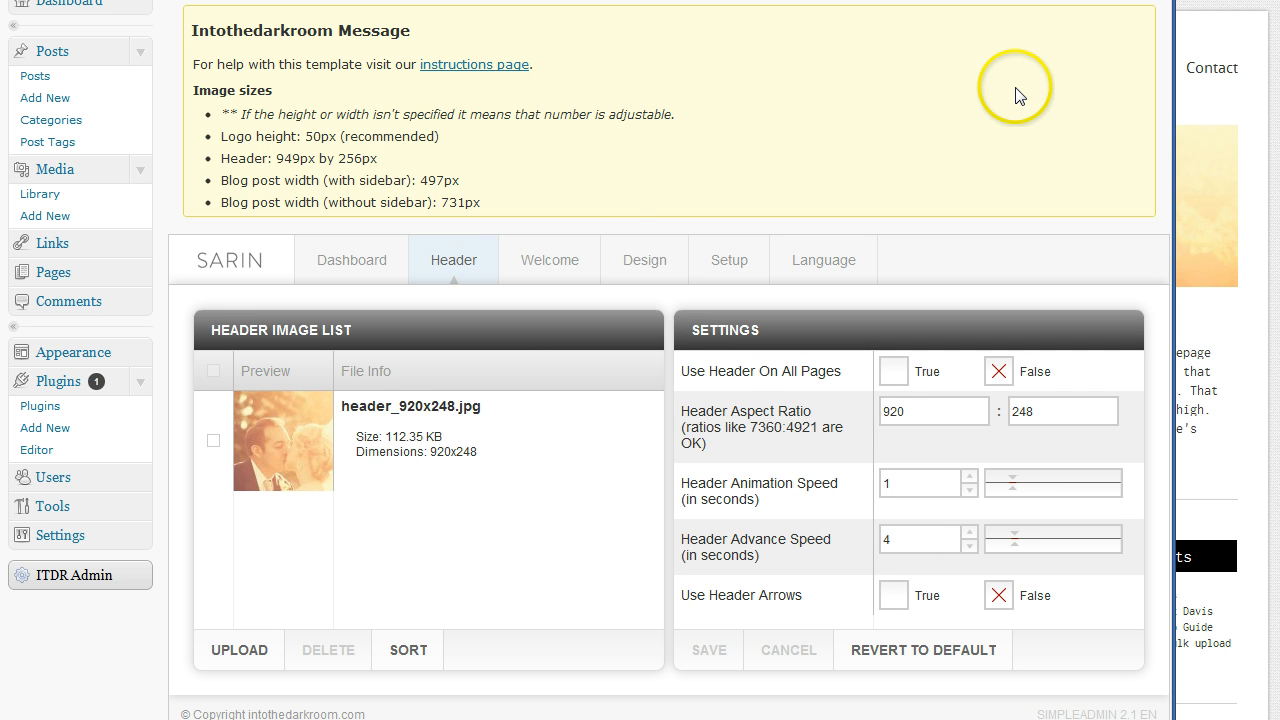
pyautogui.hotkey('alt', 'Tab')
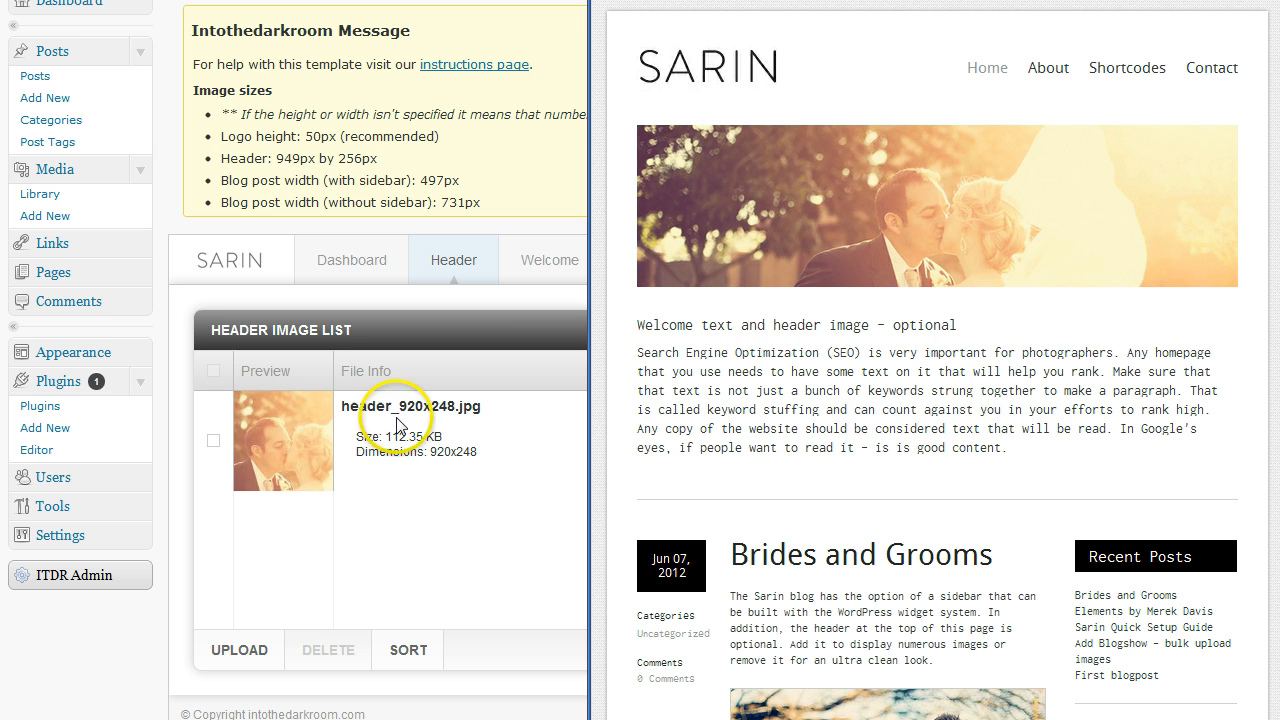
pyautogui.click(303, 480)
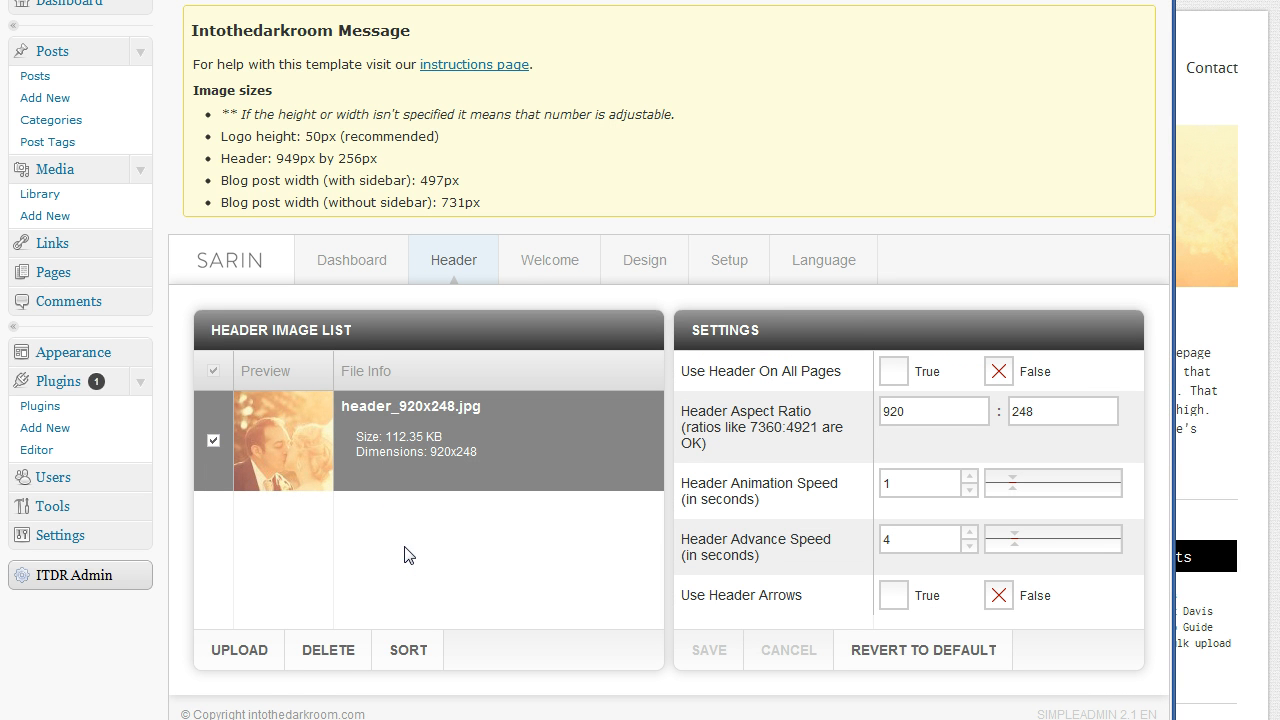
pyautogui.click(248, 660)
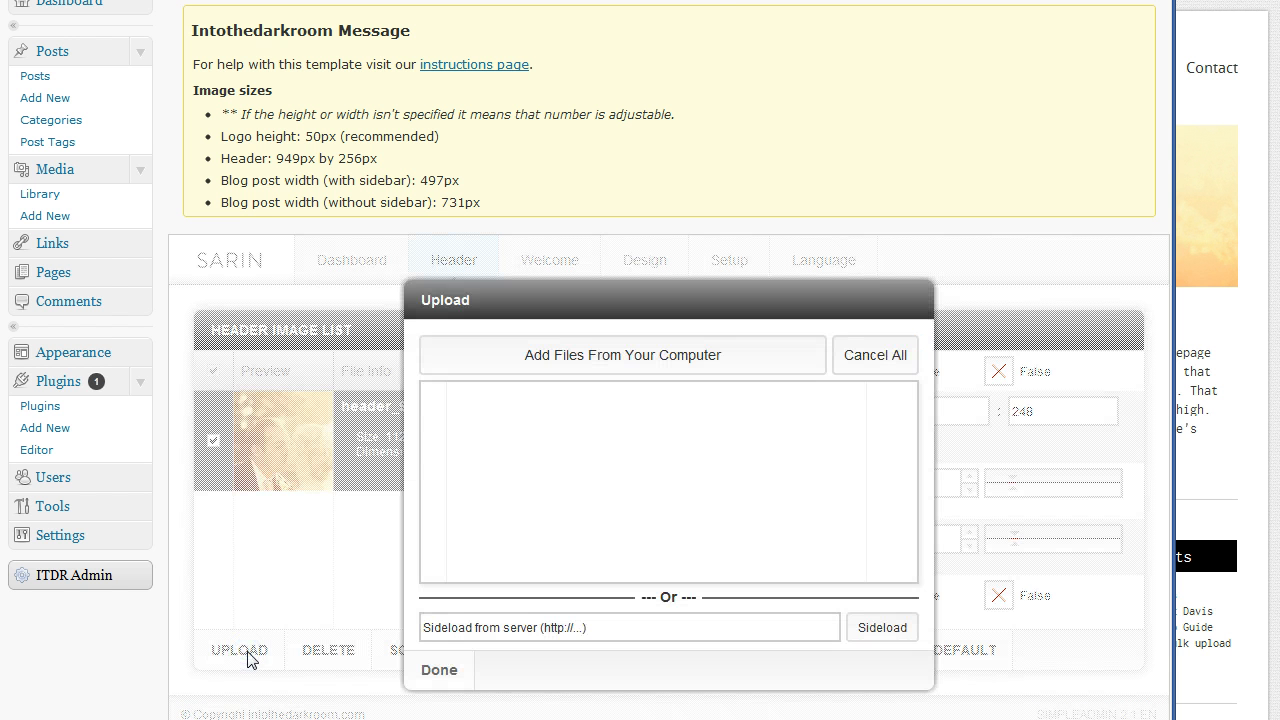
pyautogui.click(651, 360)
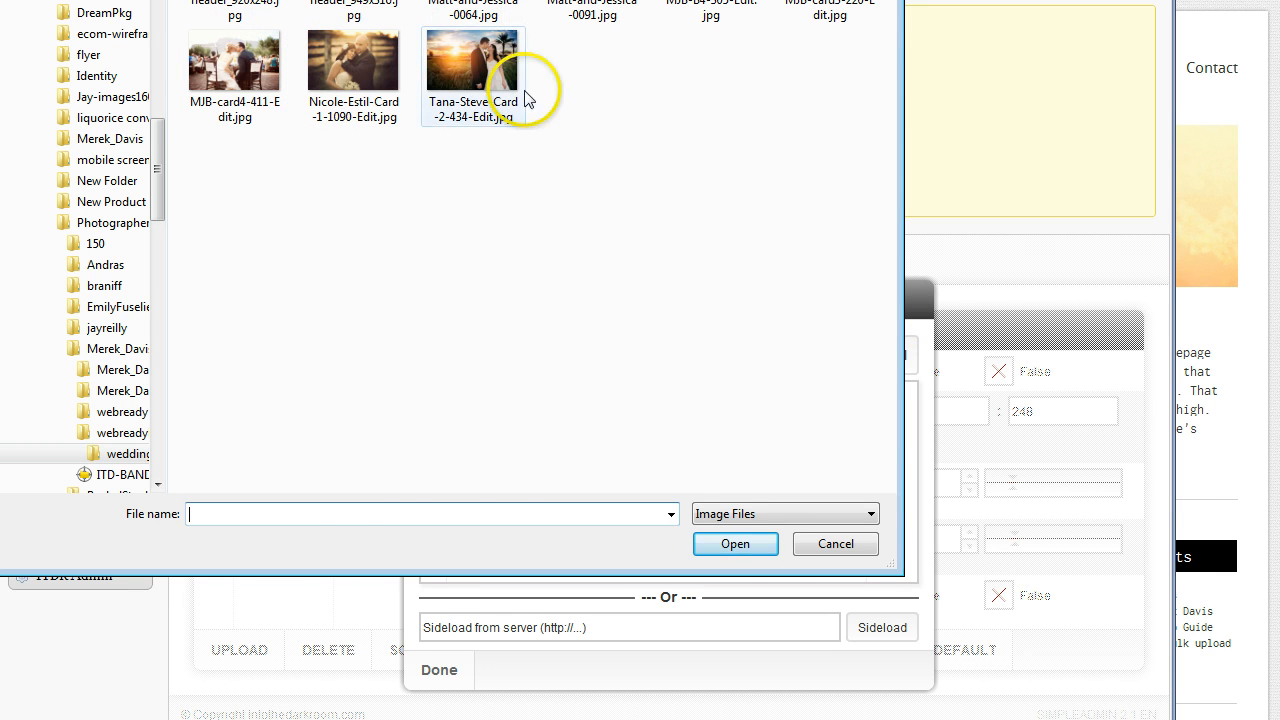
pyautogui.moveTo(557, 129); pyautogui.dragTo(409, 94)
pyautogui.click(735, 543)
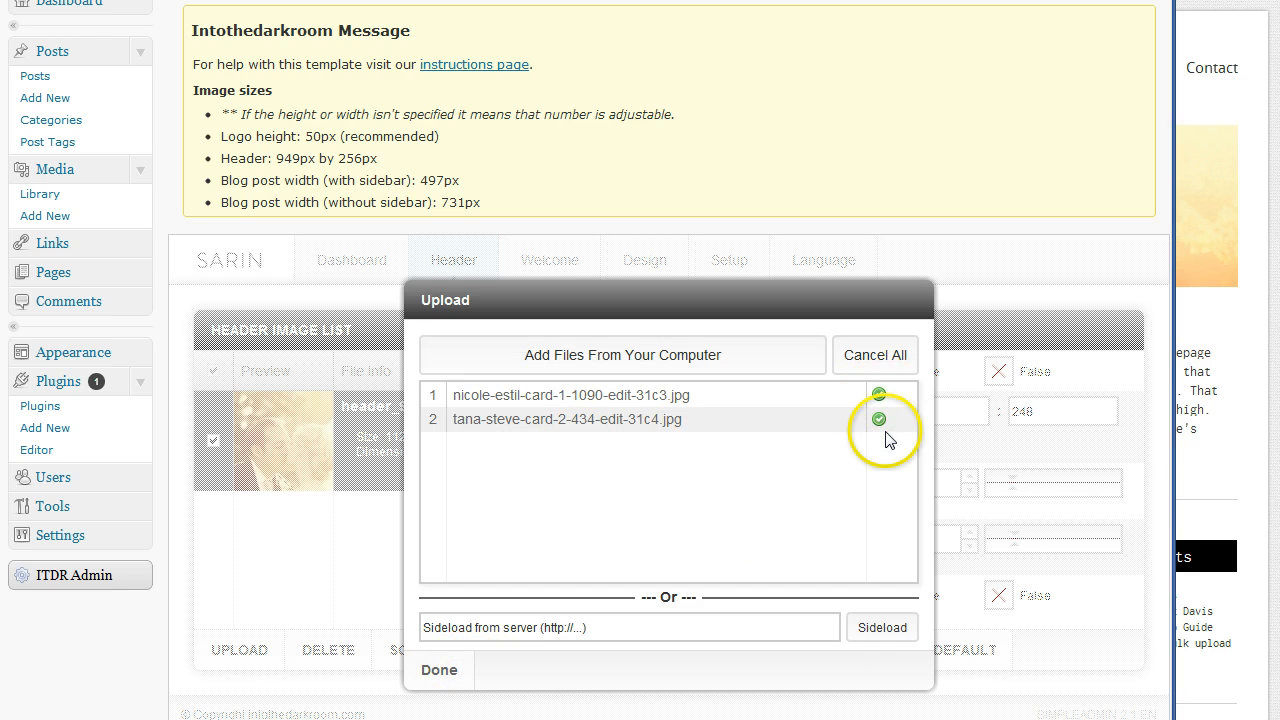
pyautogui.click(450, 668)
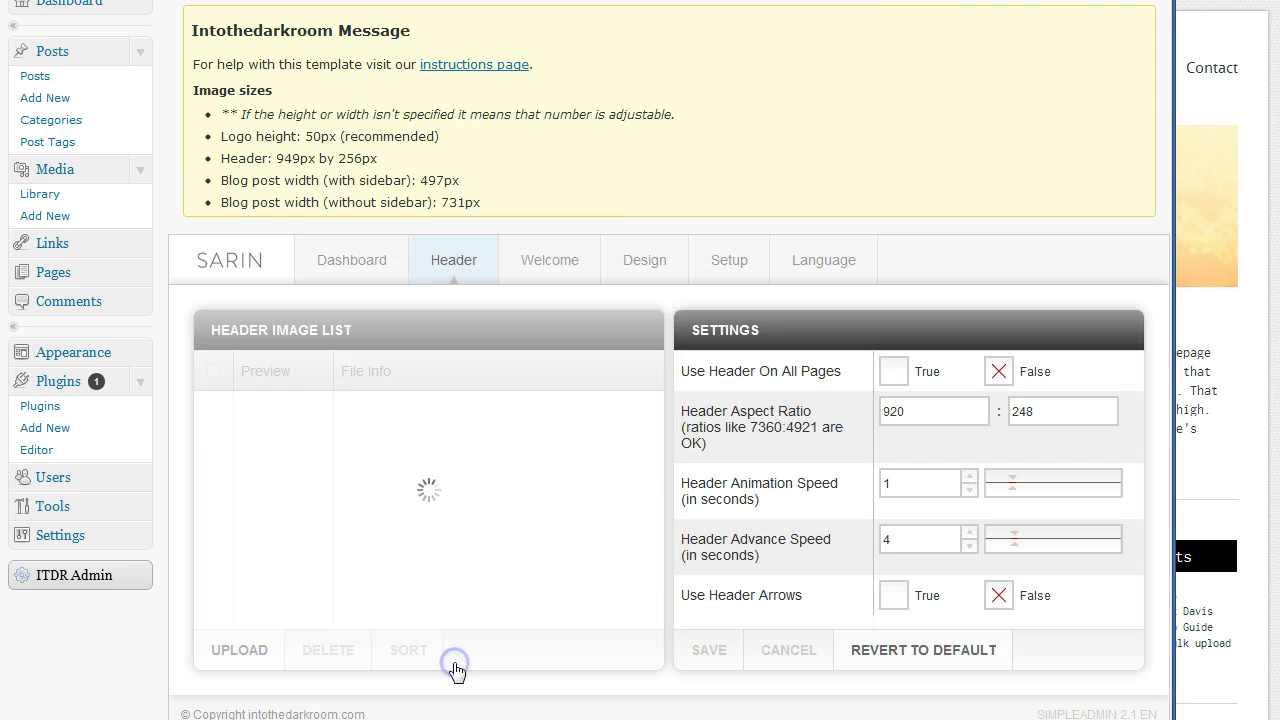
pyautogui.moveTo(657, 471)
pyautogui.mouseDown()
pyautogui.moveTo(663, 537)
pyautogui.moveTo(667, 470)
pyautogui.mouseUp()
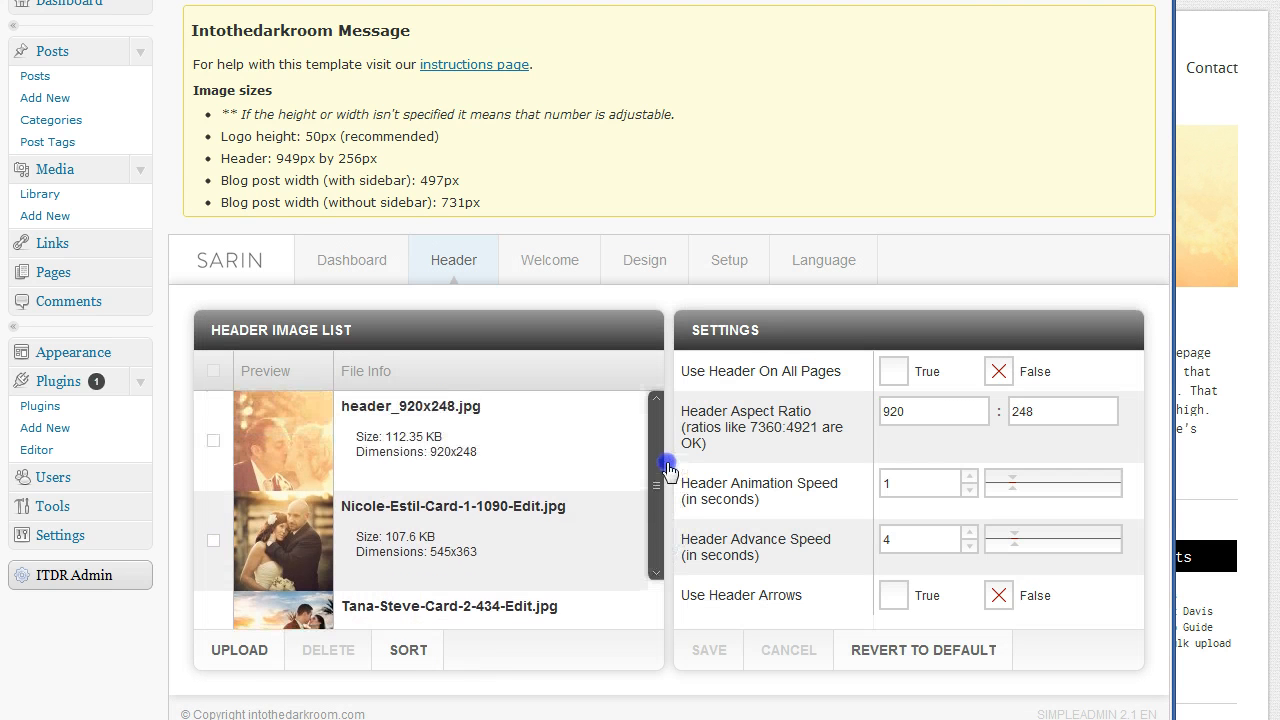
pyautogui.click(412, 655)
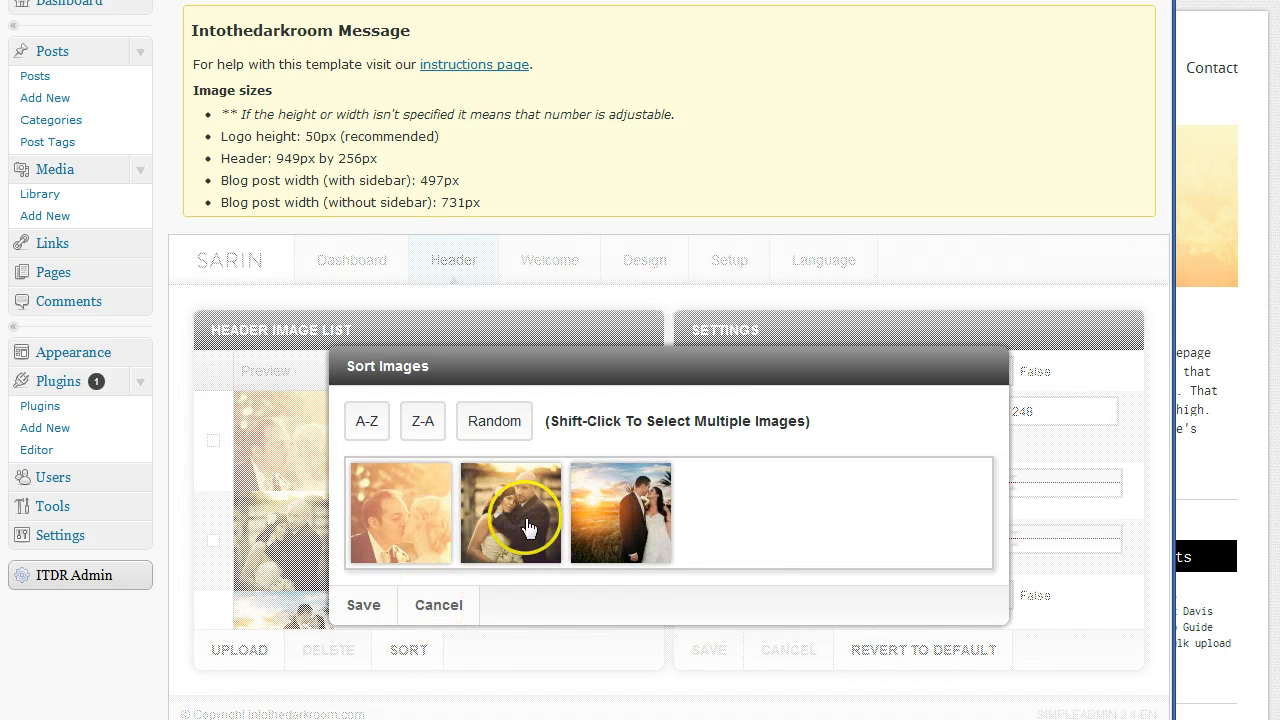
pyautogui.moveTo(515, 515); pyautogui.dragTo(720, 538)
pyautogui.moveTo(531, 514); pyautogui.dragTo(678, 515)
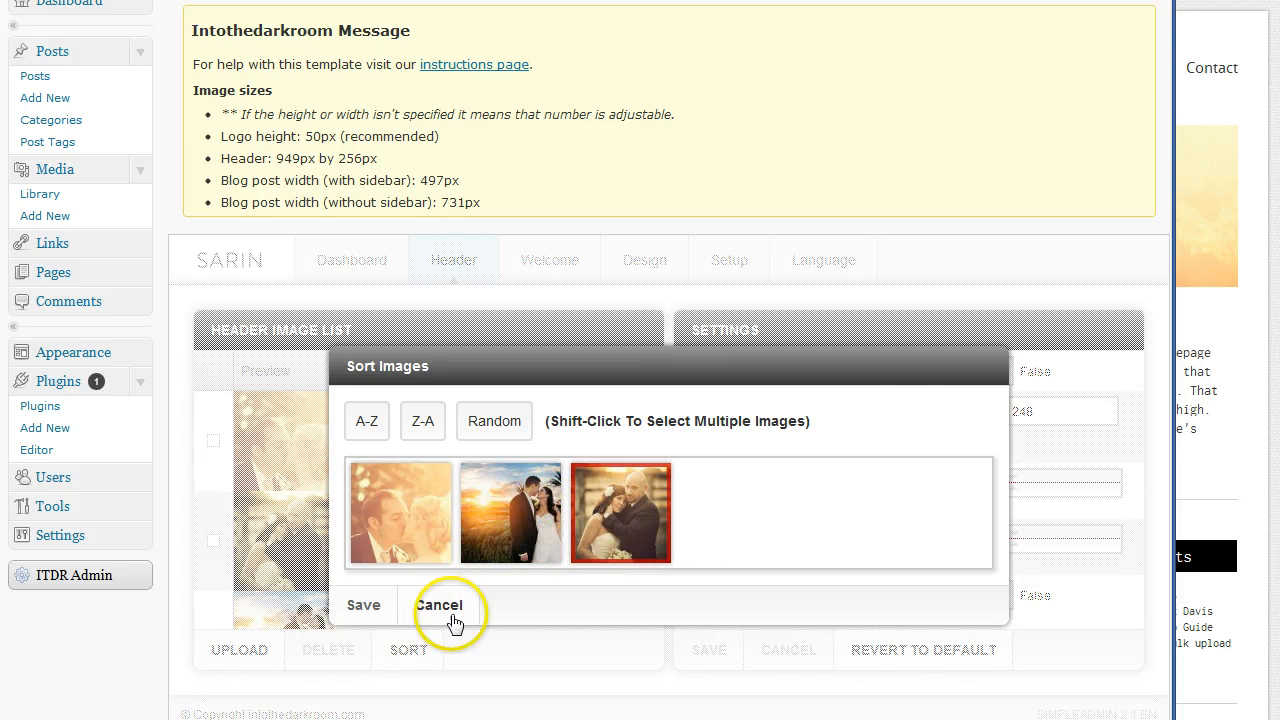
pyautogui.click(362, 604)
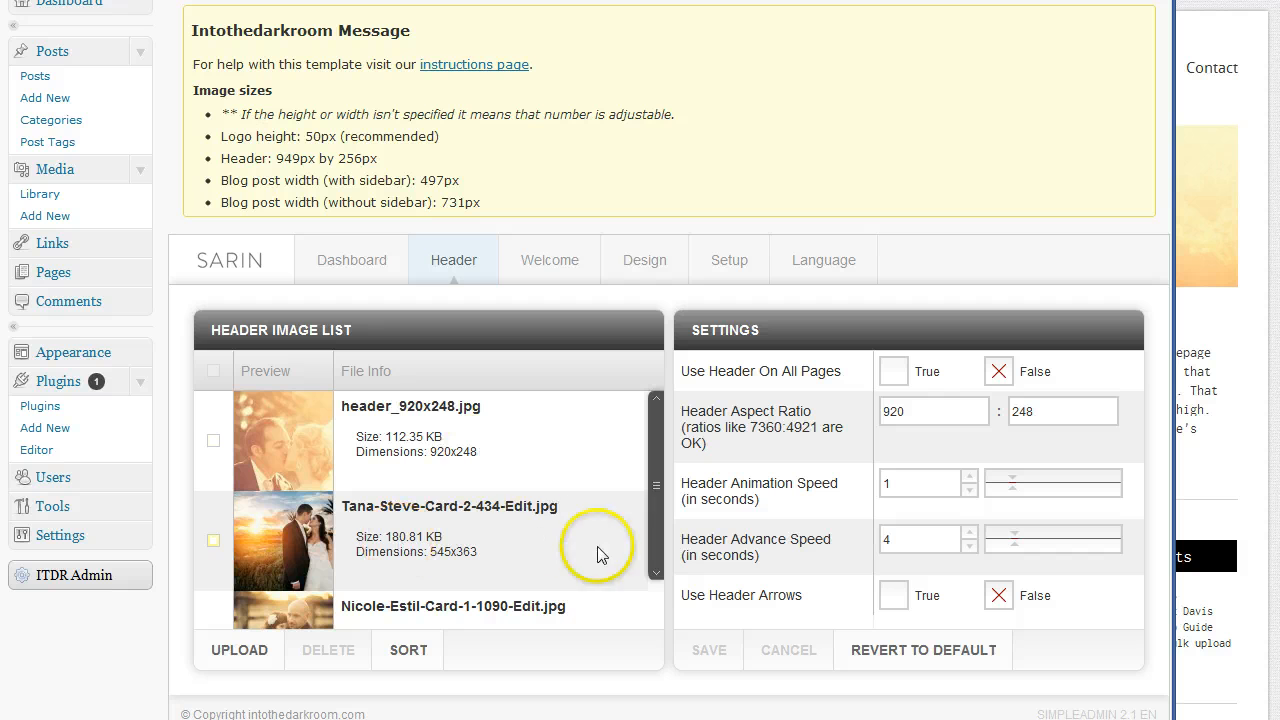
pyautogui.click(449, 524)
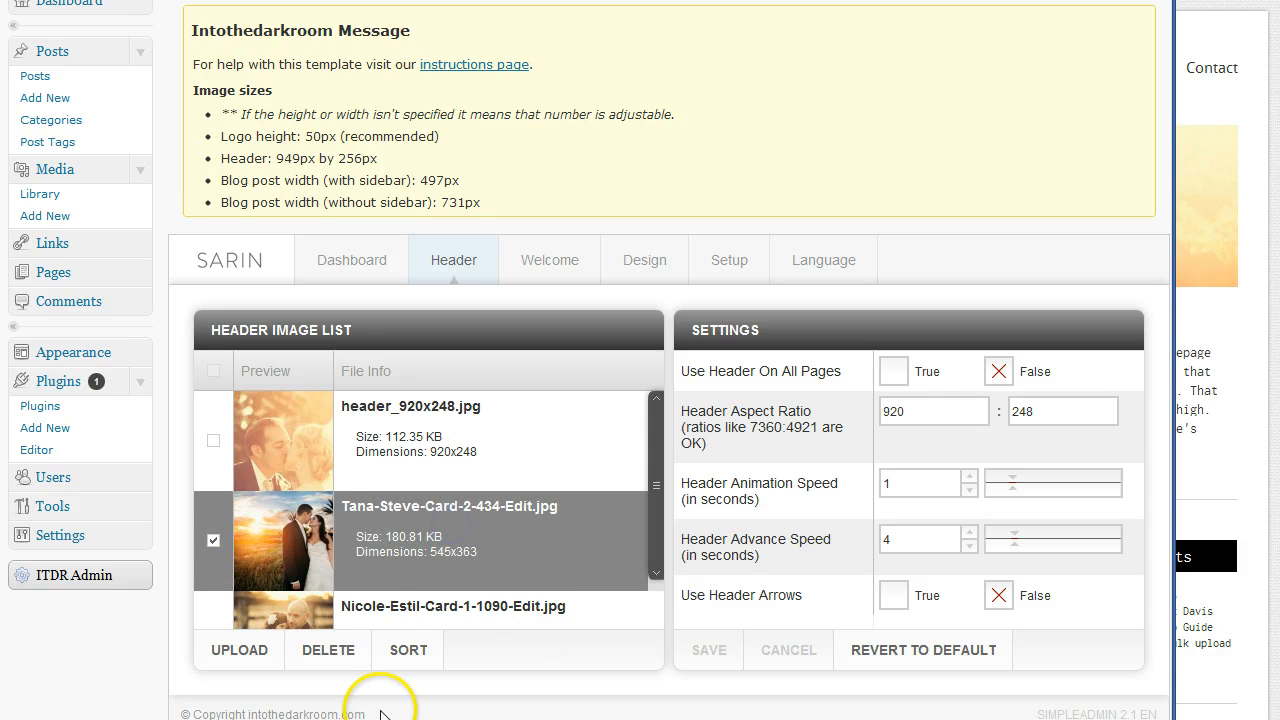
pyautogui.click(343, 658)
pyautogui.click(508, 537)
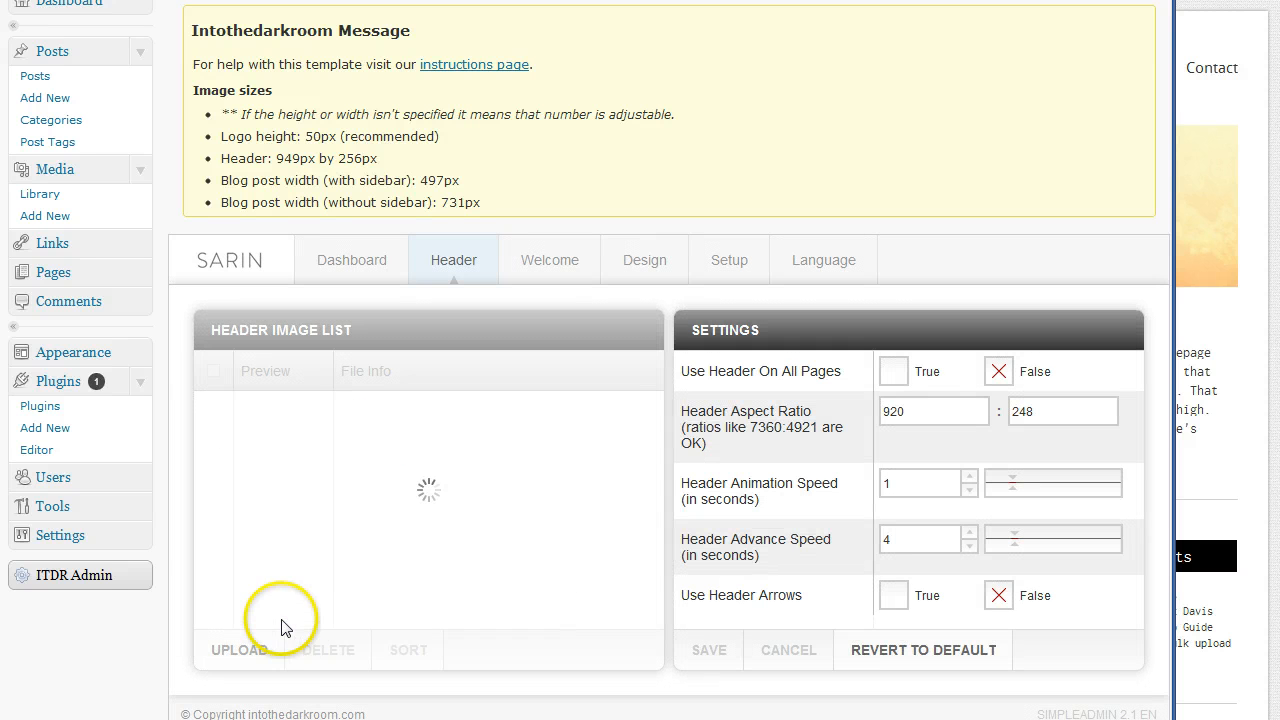
pyautogui.click(210, 541)
pyautogui.click(325, 650)
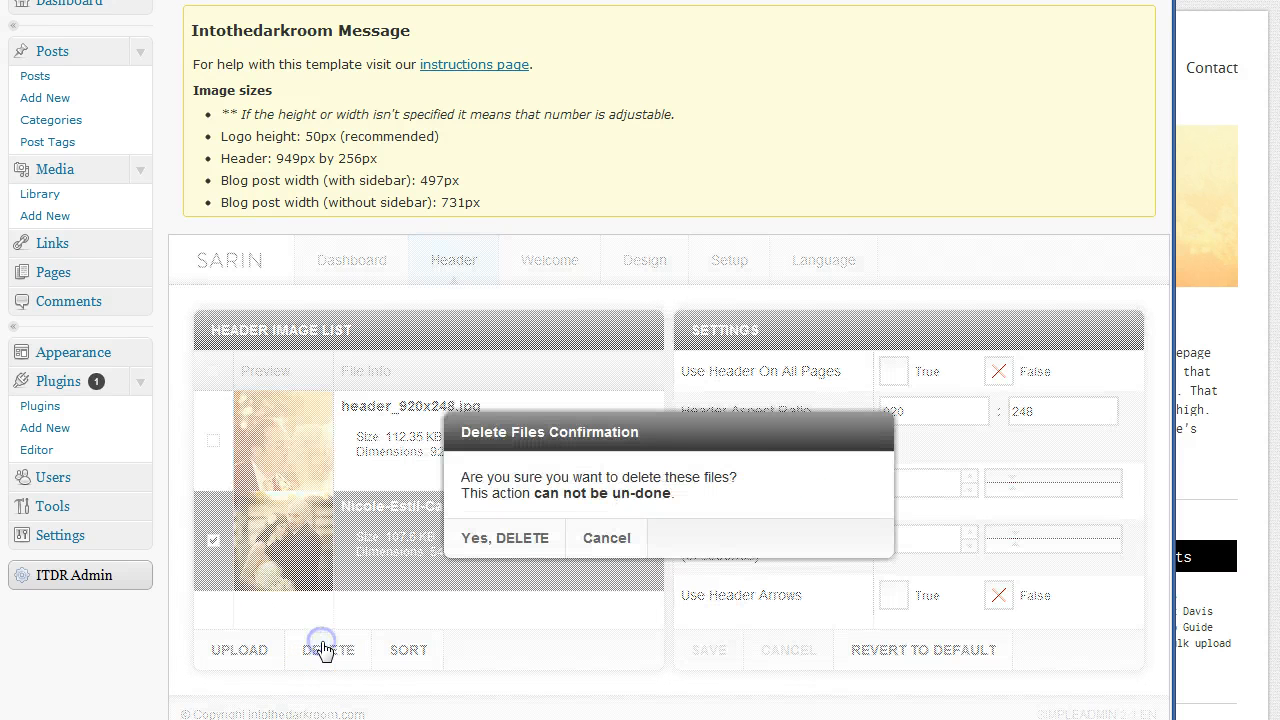
pyautogui.click(506, 537)
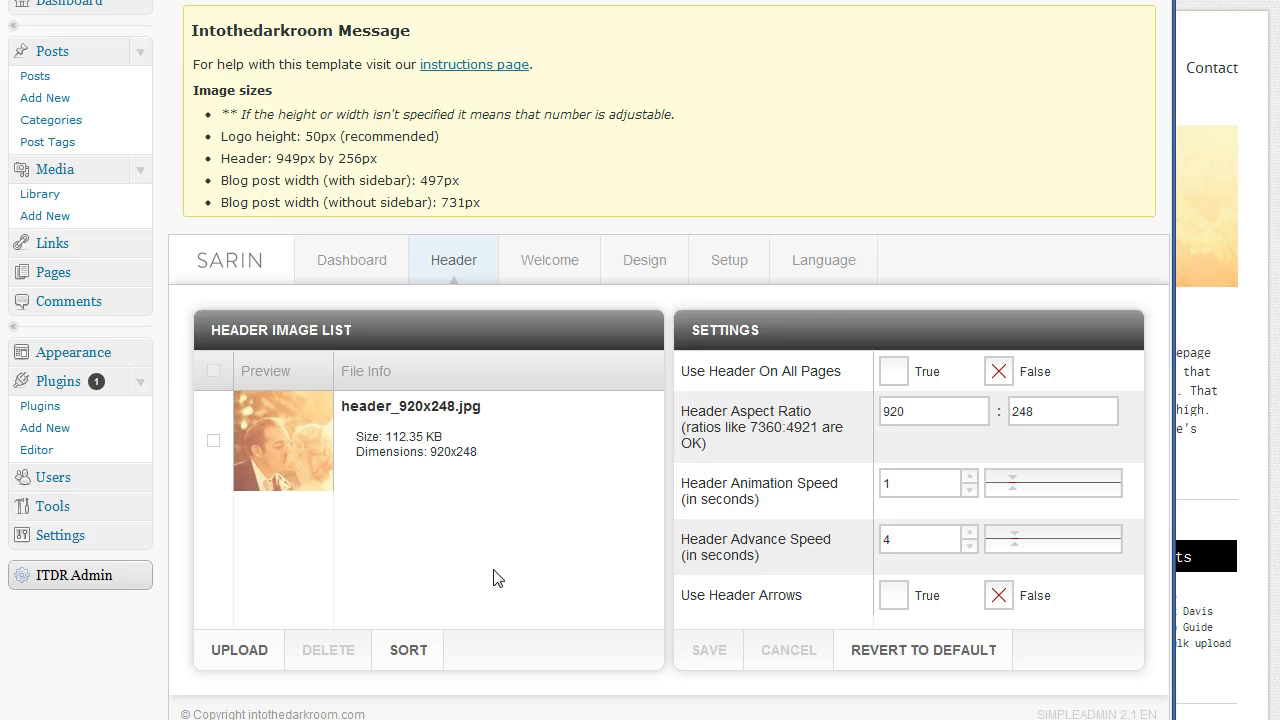
pyautogui.click(1244, 162)
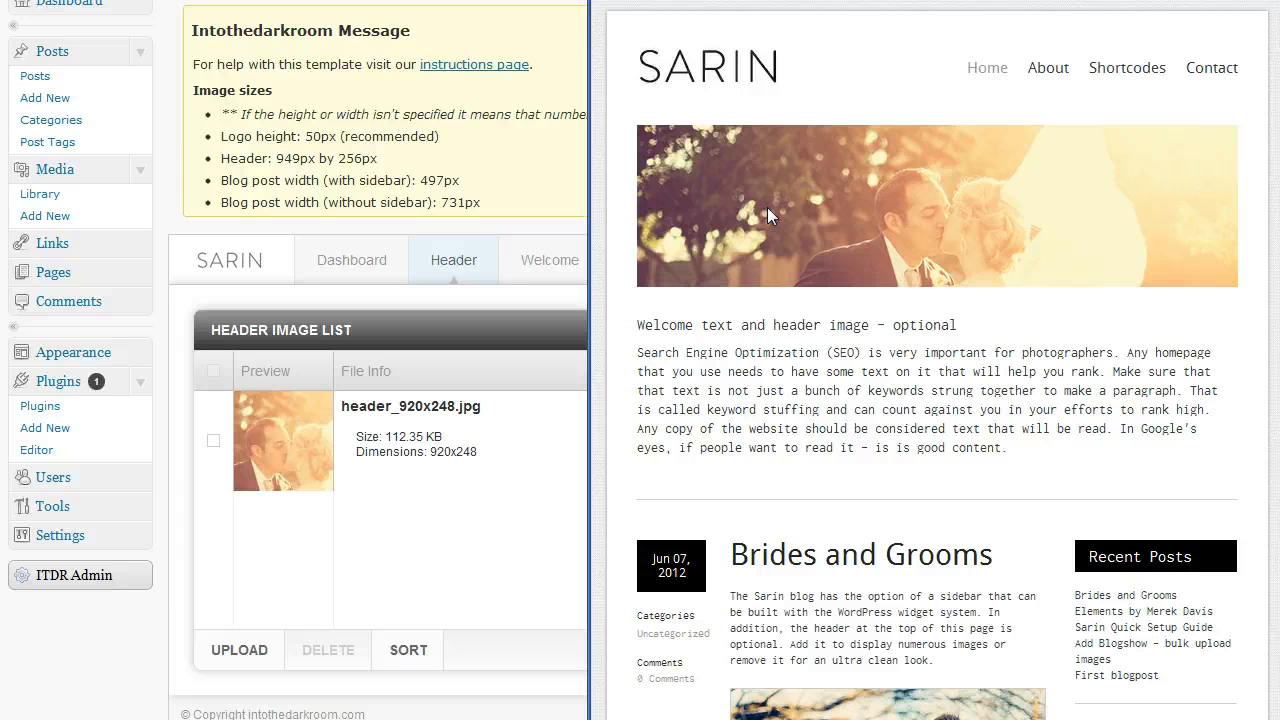
# View the live site's Shortcodes page, then its Home page, before returning to ITDR Admin
pyautogui.click(514, 505)
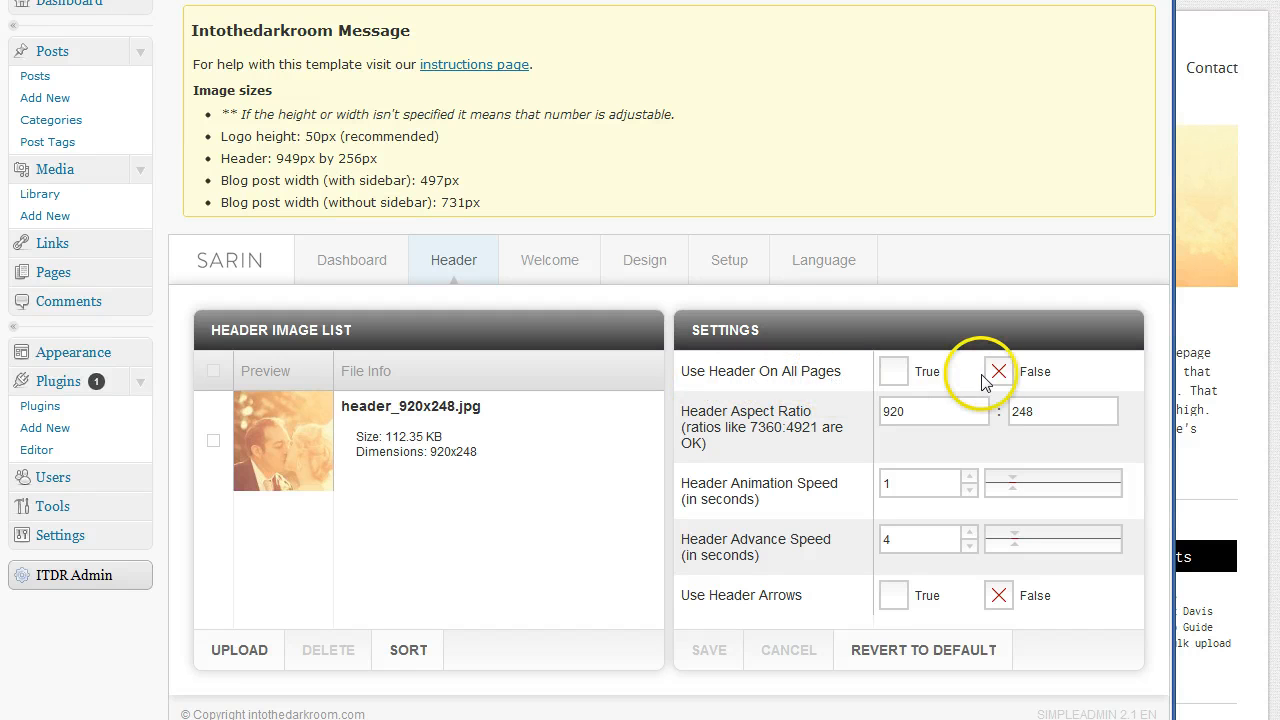
pyautogui.click(1240, 372)
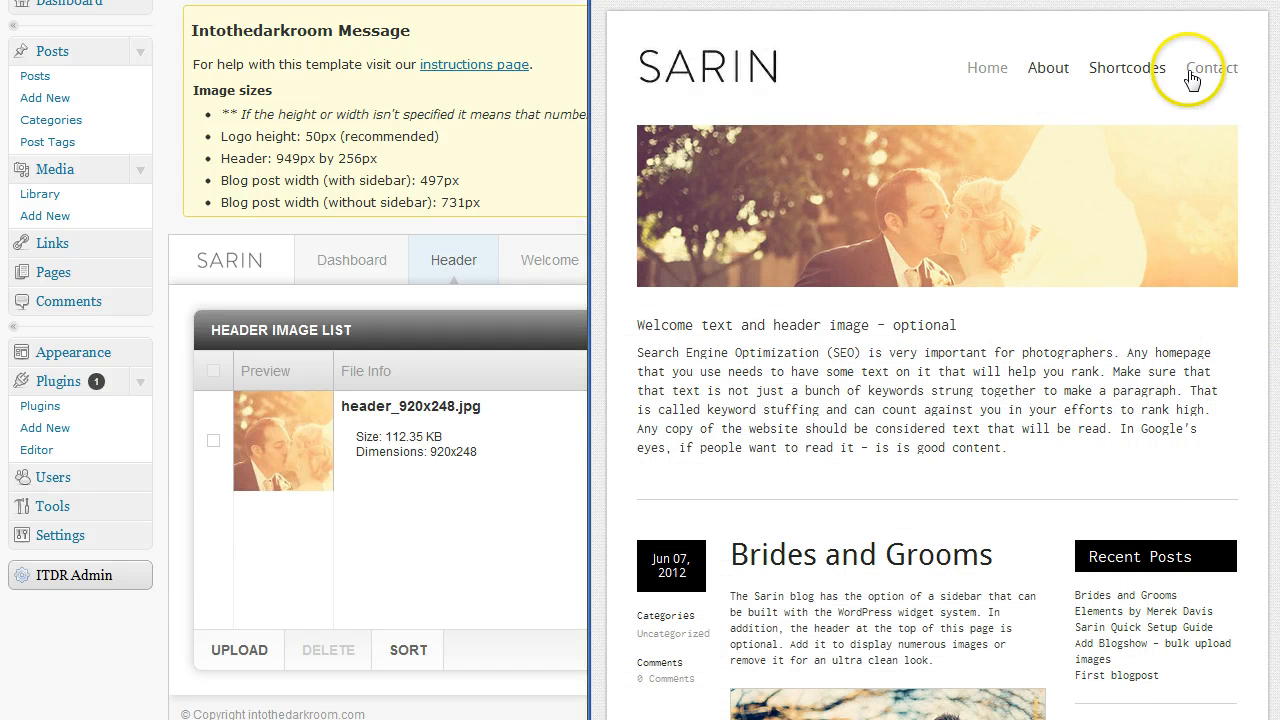
pyautogui.click(1135, 72)
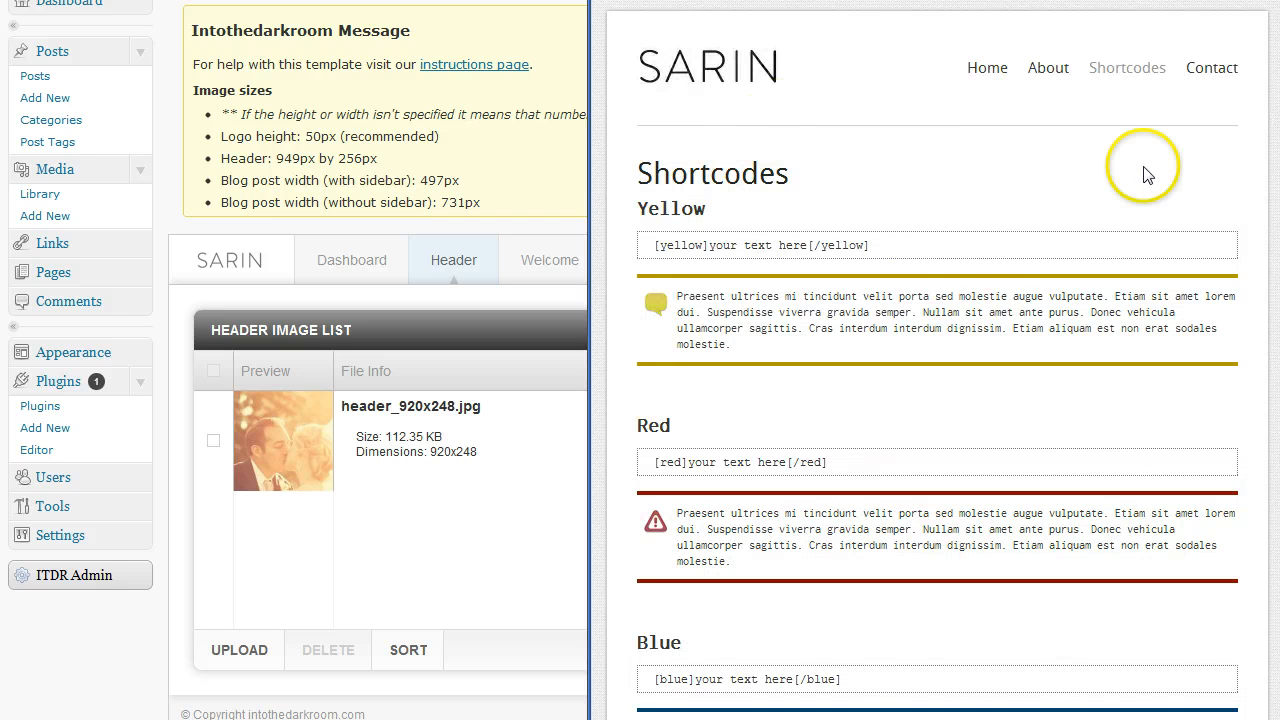
pyautogui.click(1003, 84)
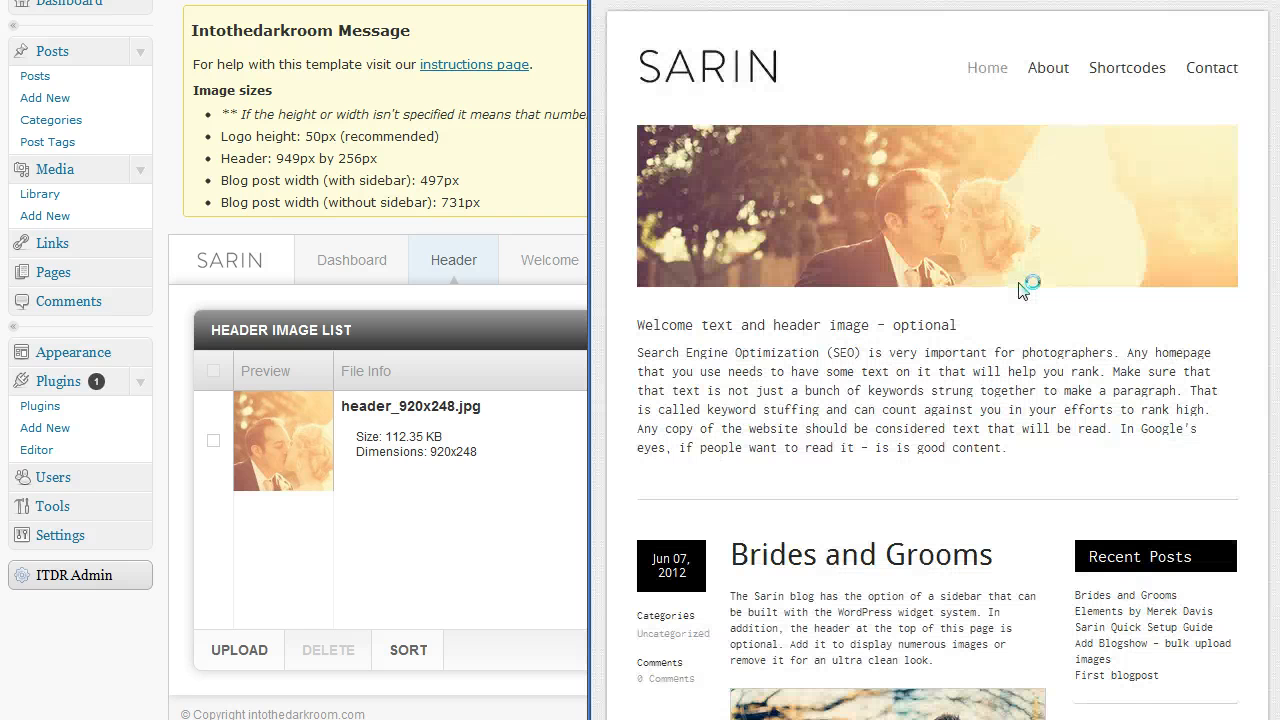
pyautogui.click(838, 354)
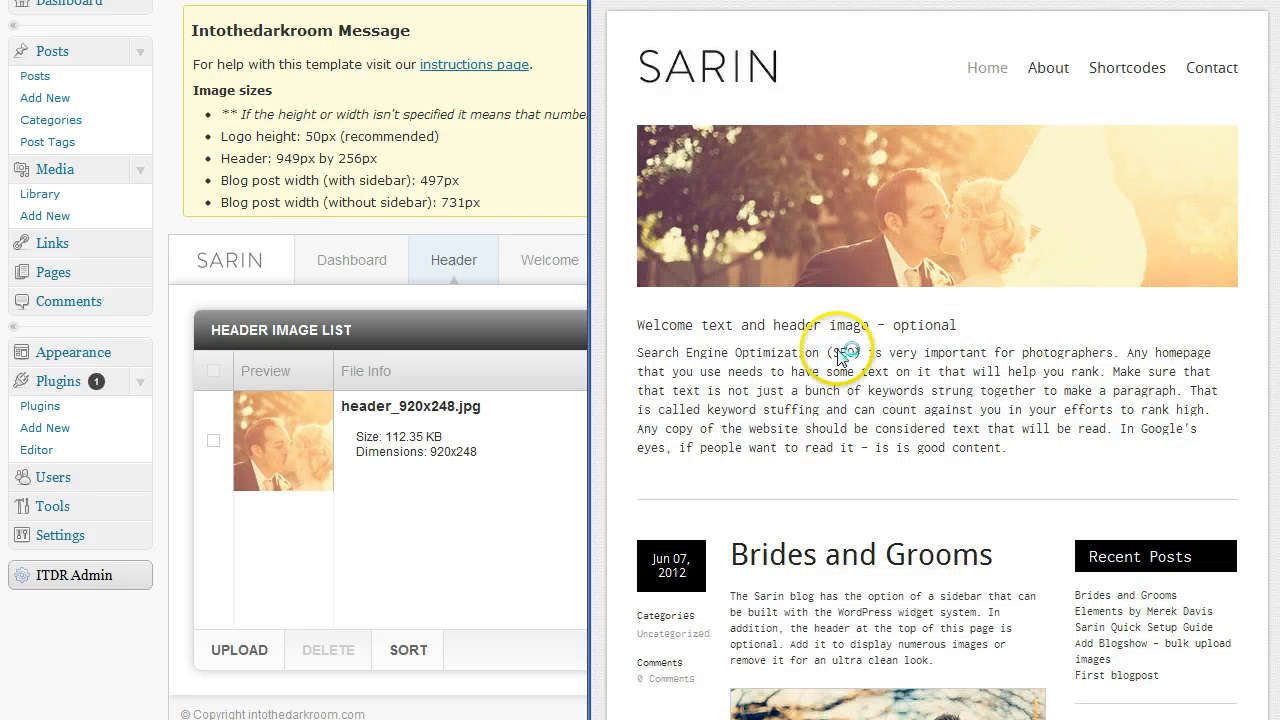
pyautogui.click(466, 550)
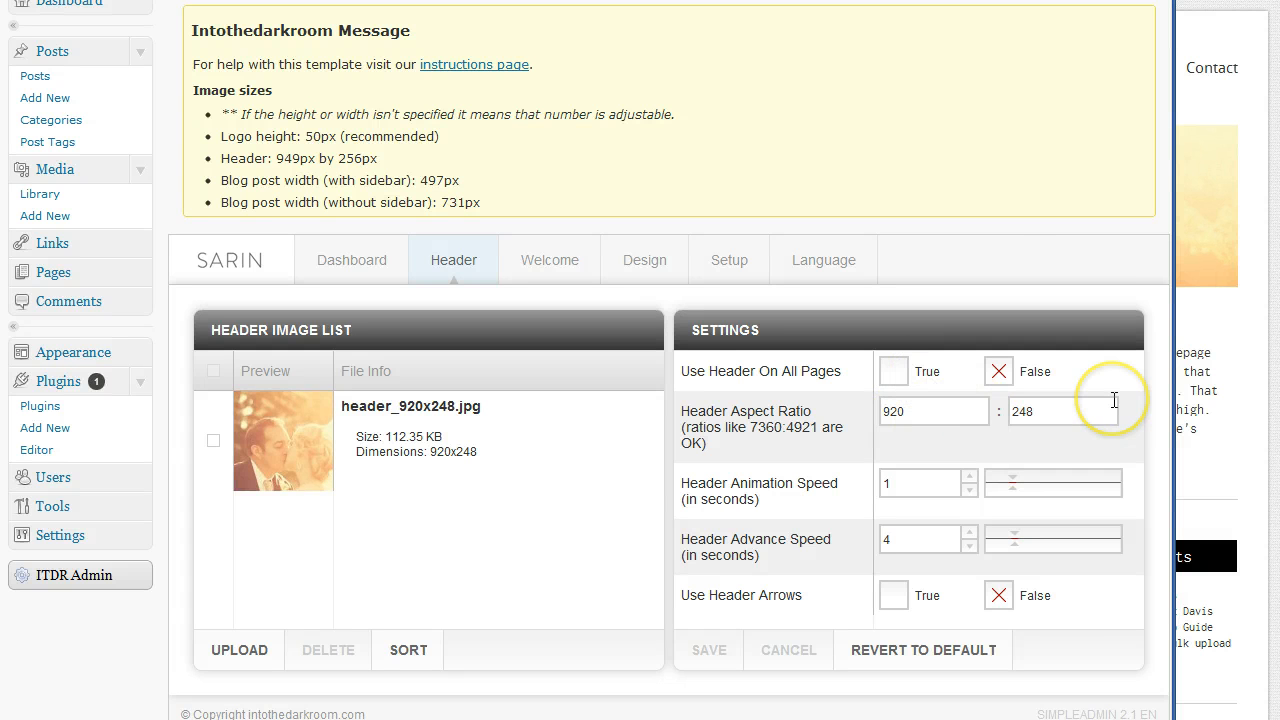
# Review the Header tab: header_920x248.jpg only, animation speed 1 and advance speed 4
pyautogui.click(1236, 334)
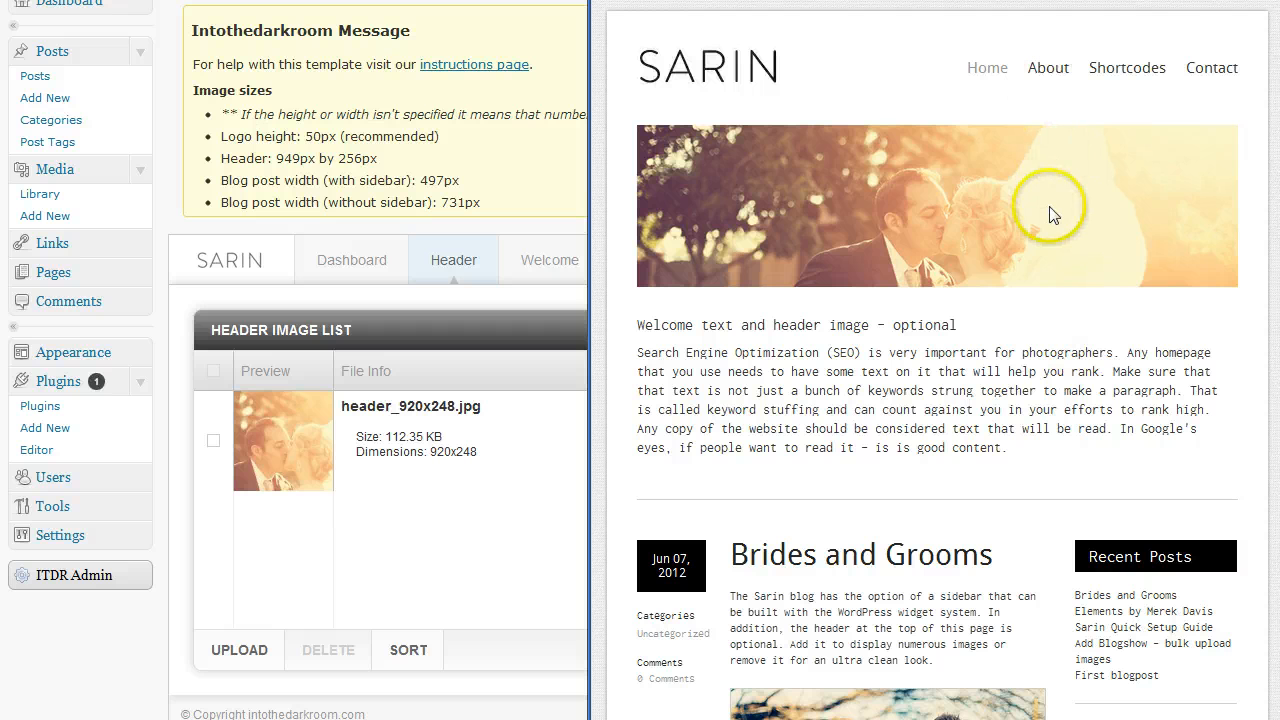
pyautogui.click(527, 522)
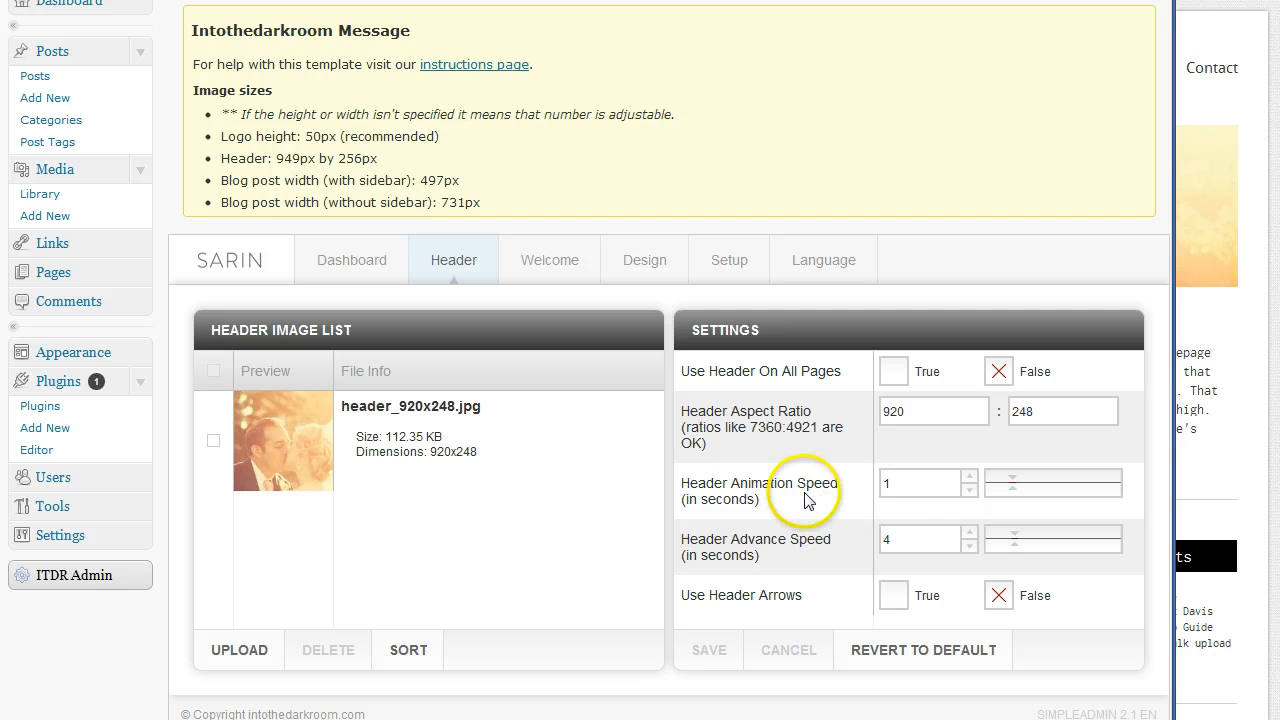
pyautogui.click(902, 539)
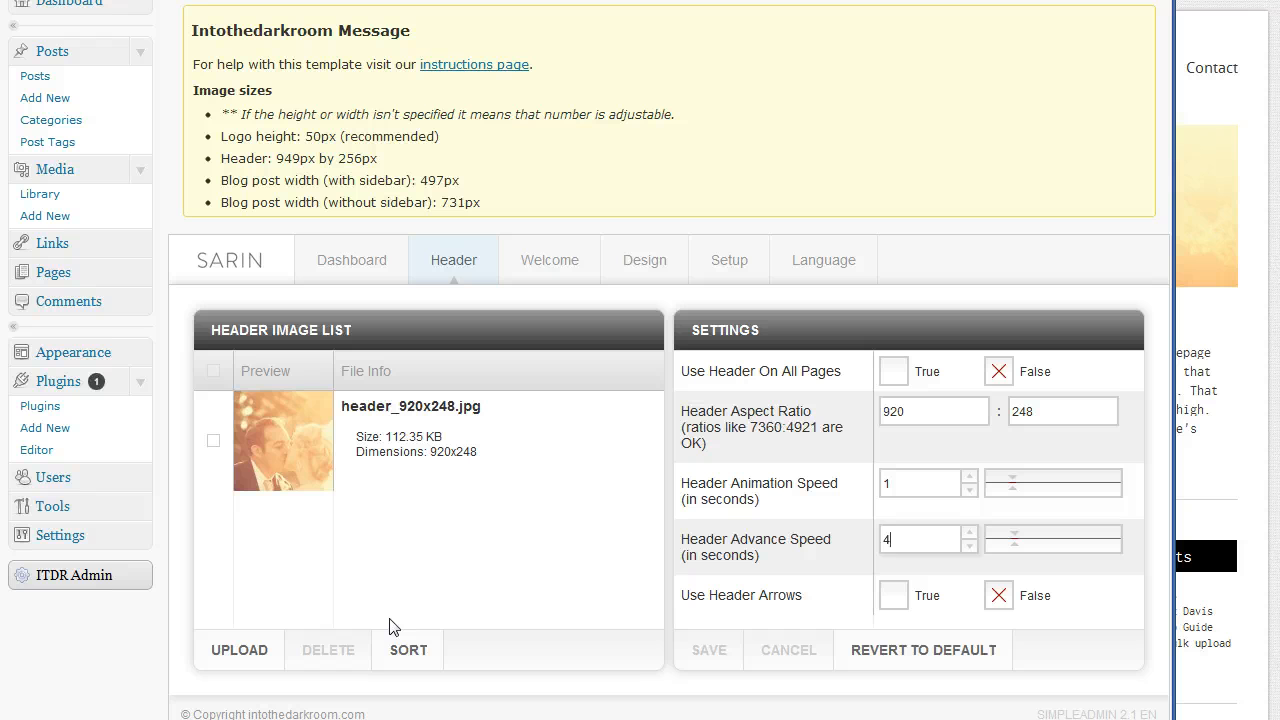
# Switch to the Welcome settings and inspect the welcome paragraph on the live site
pyautogui.click(535, 265)
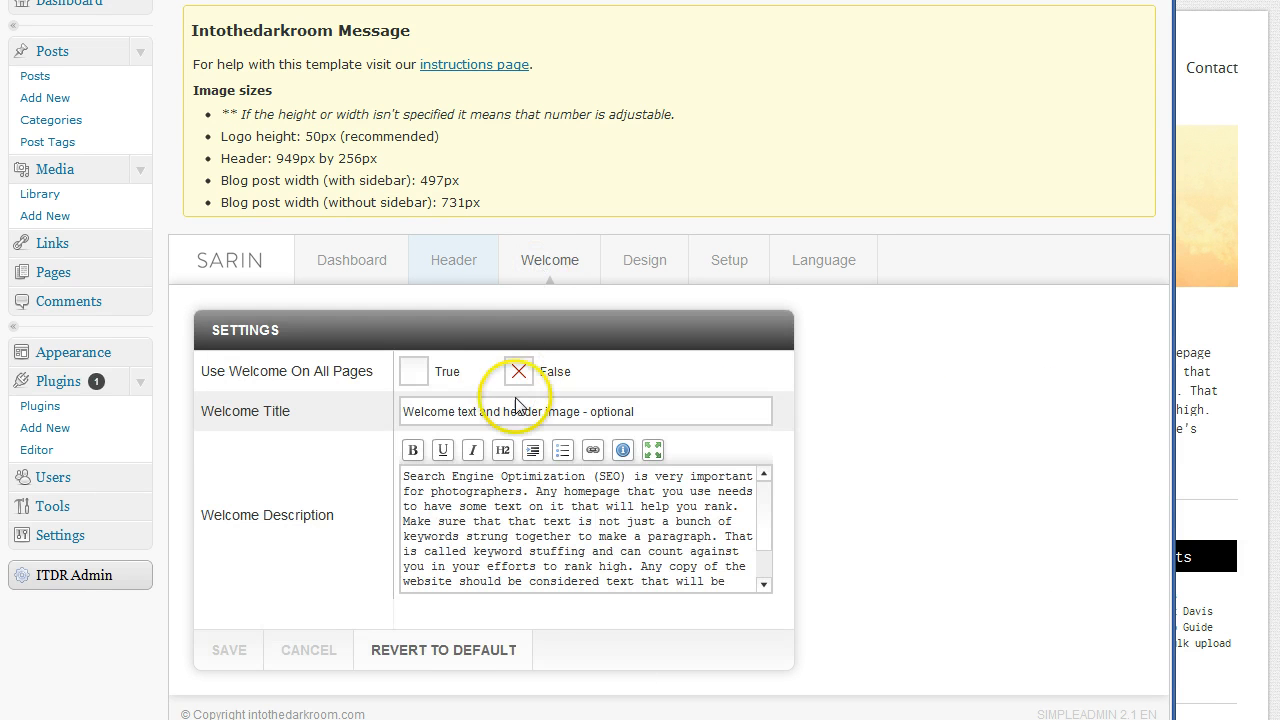
pyautogui.click(1245, 345)
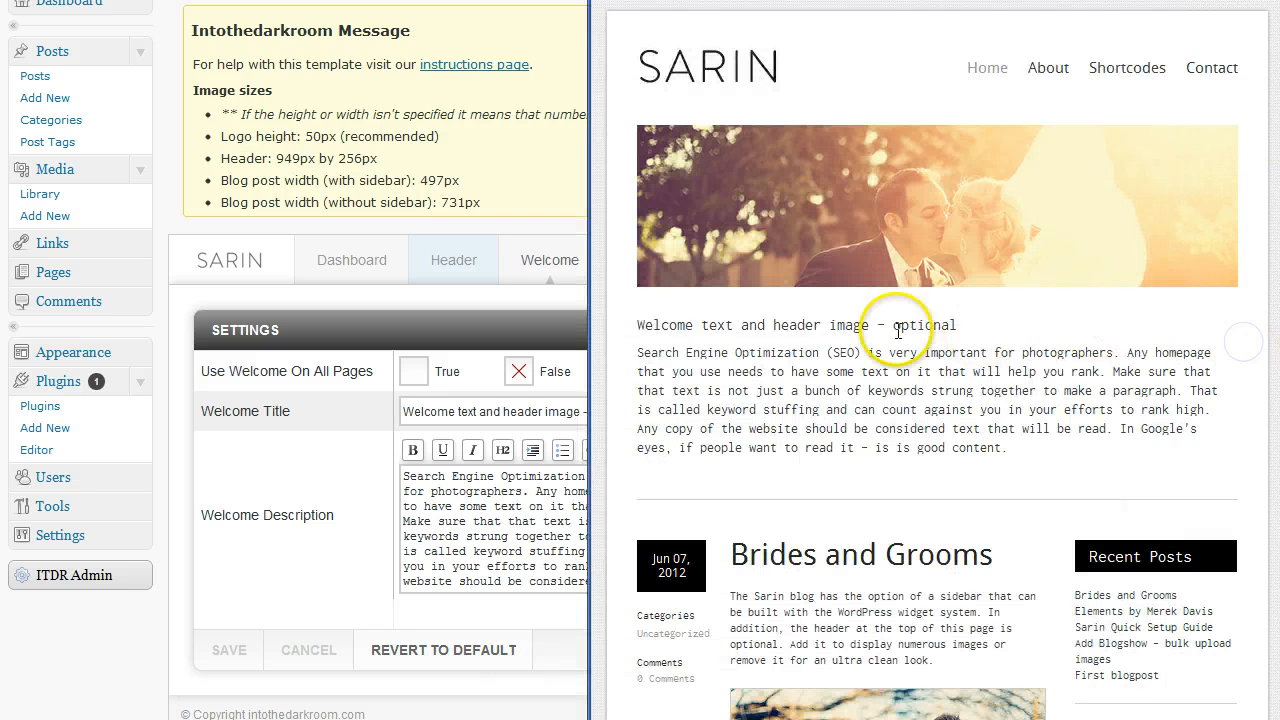
pyautogui.moveTo(812, 428); pyautogui.dragTo(686, 368)
pyautogui.click(945, 427)
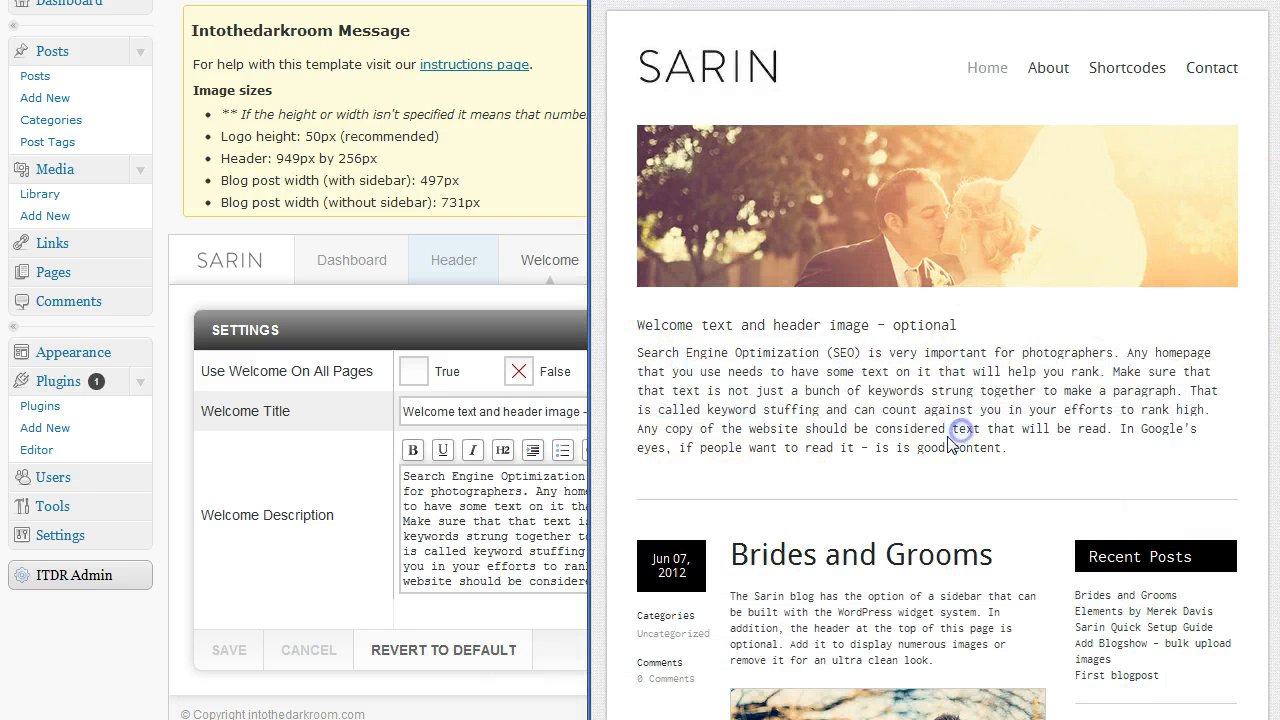
pyautogui.click(373, 414)
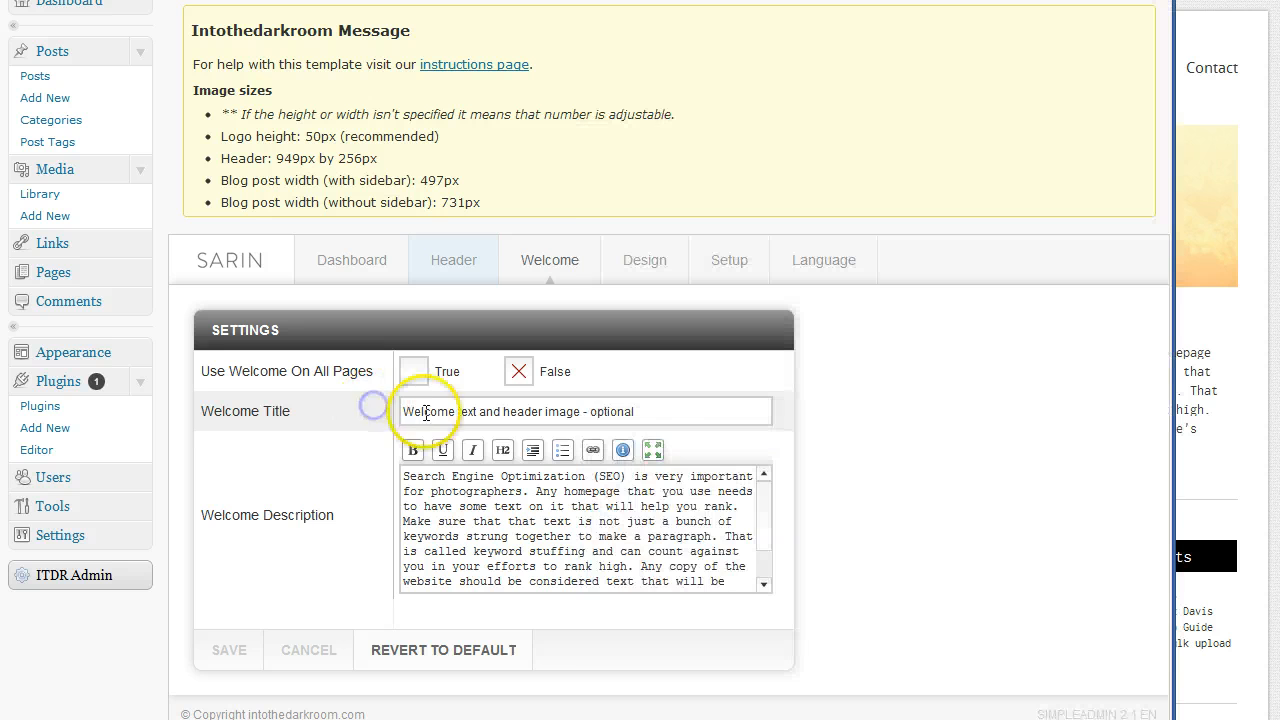
# Compare the Welcome Title and Description with the site, then go to the Setup section
pyautogui.moveTo(657, 409); pyautogui.dragTo(354, 417)
pyautogui.moveTo(708, 577); pyautogui.dragTo(371, 480)
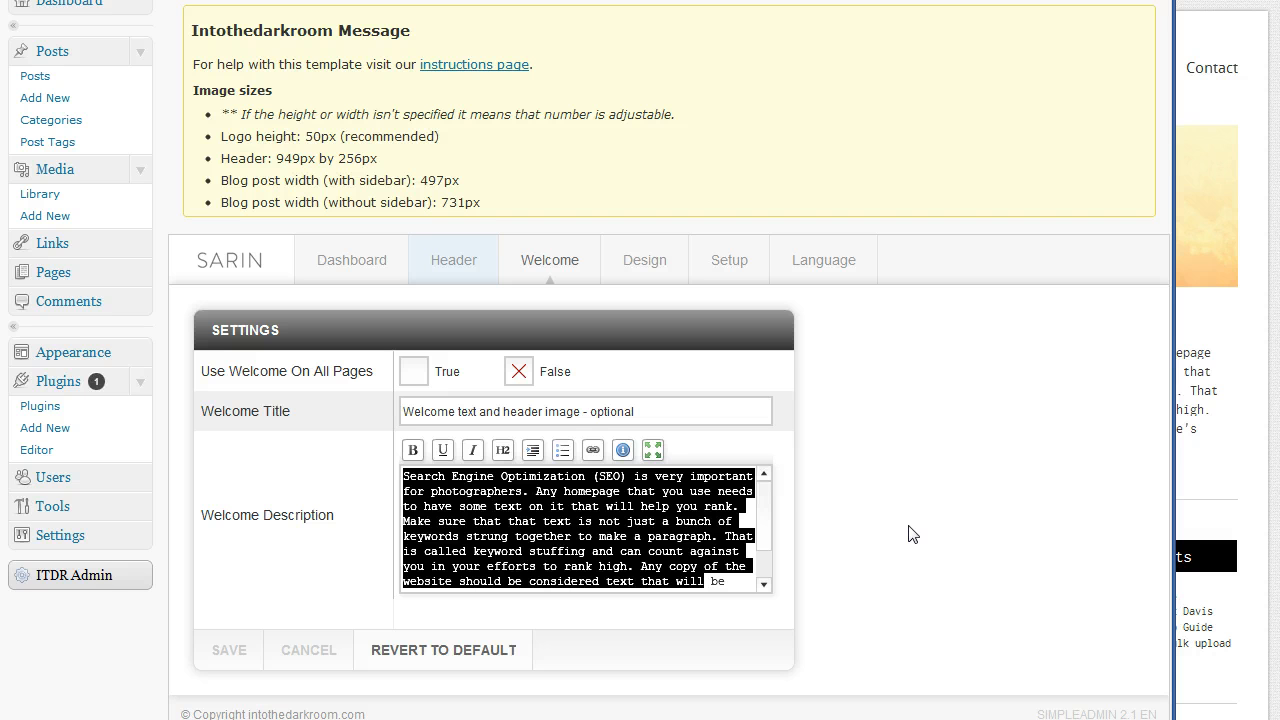
pyautogui.click(638, 522)
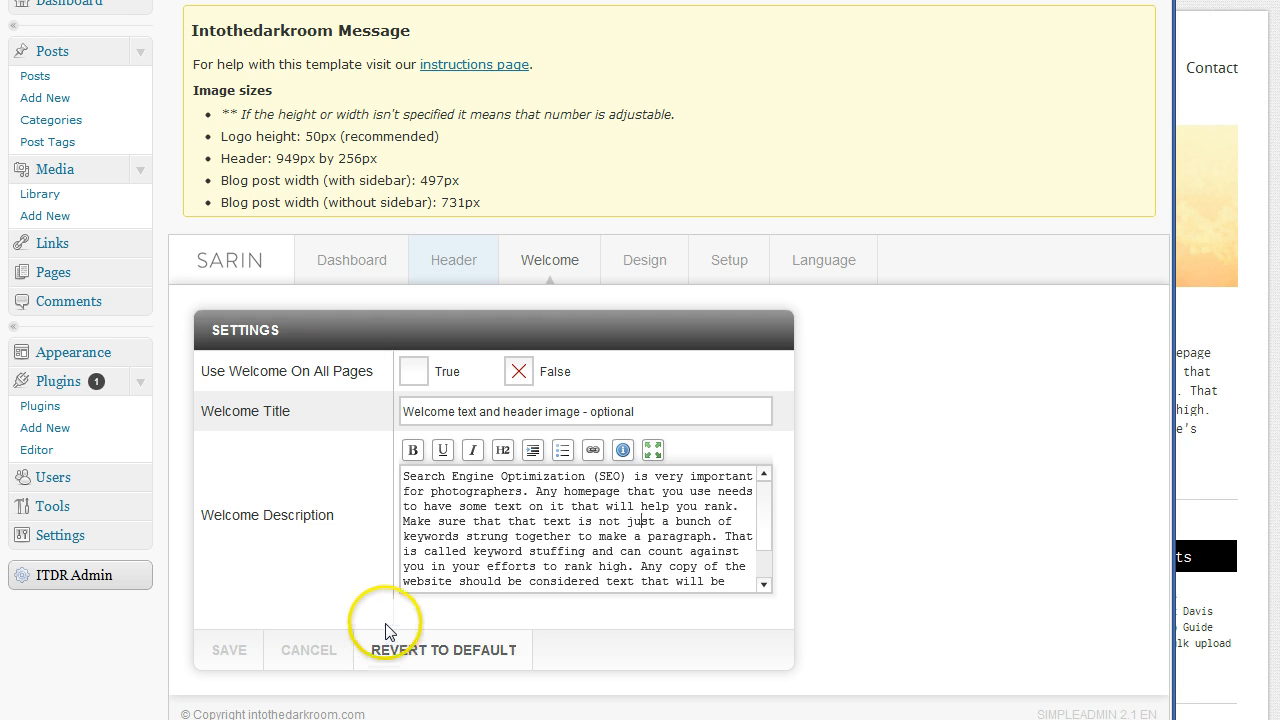
pyautogui.click(1243, 508)
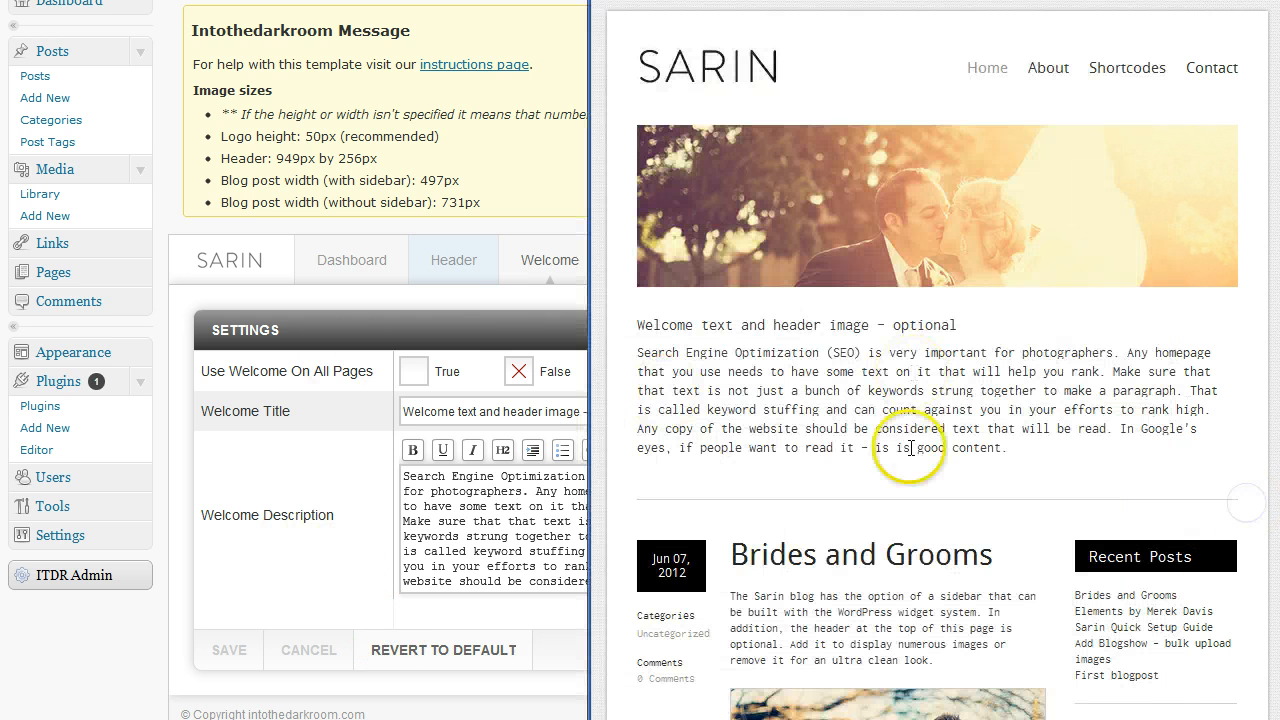
pyautogui.click(562, 600)
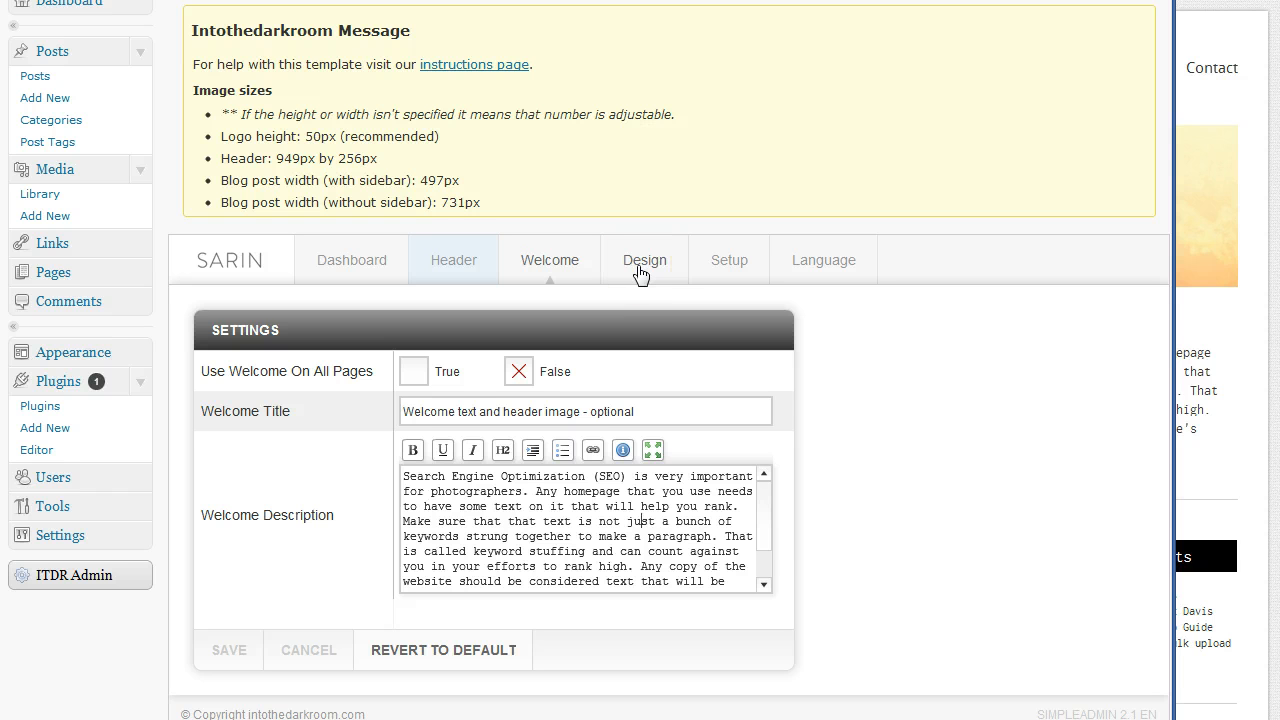
pyautogui.click(730, 273)
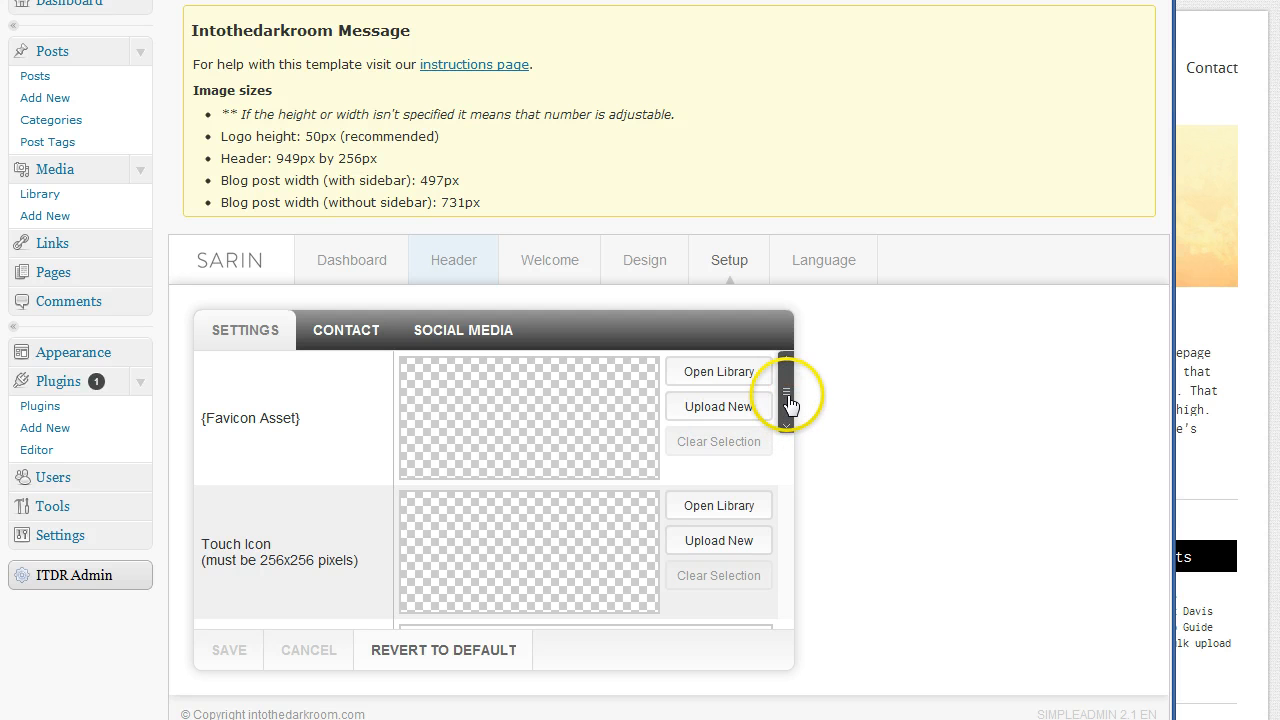
pyautogui.scroll(-2, 790, 420)
pyautogui.scroll(-1, 790, 413)
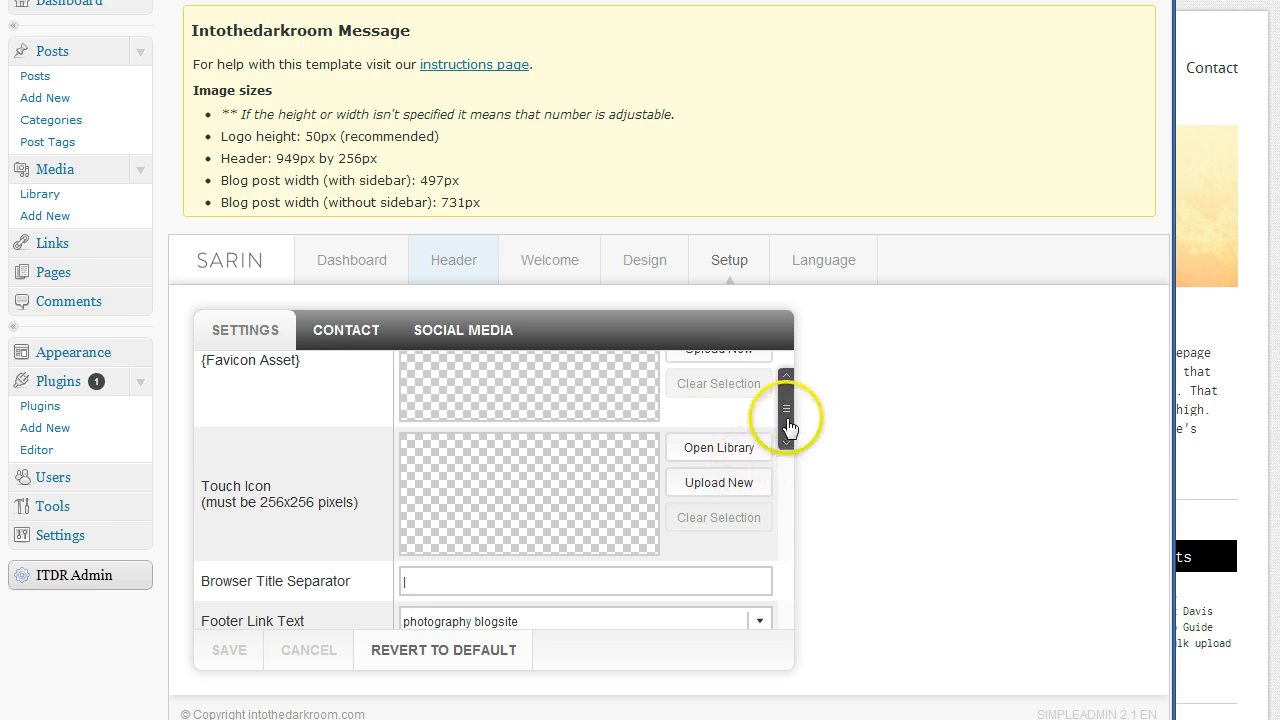
pyautogui.moveTo(786, 412); pyautogui.dragTo(786, 468)
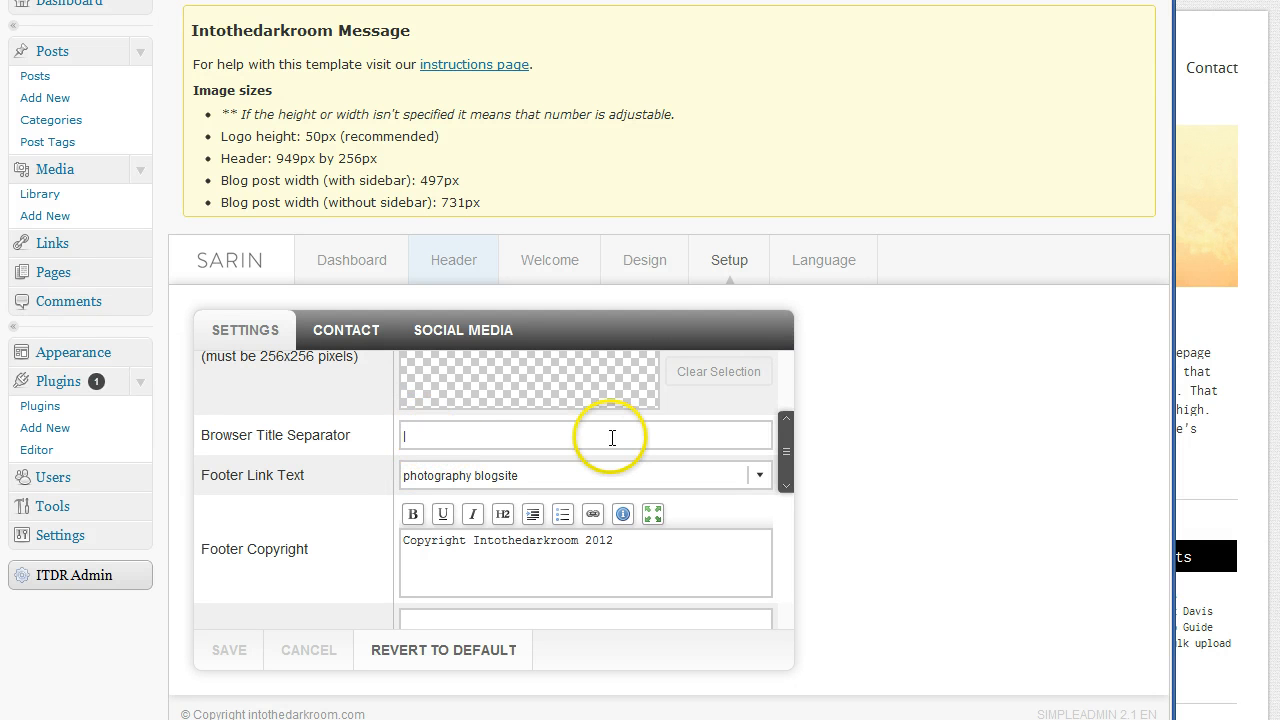
pyautogui.moveTo(784, 454); pyautogui.dragTo(782, 503)
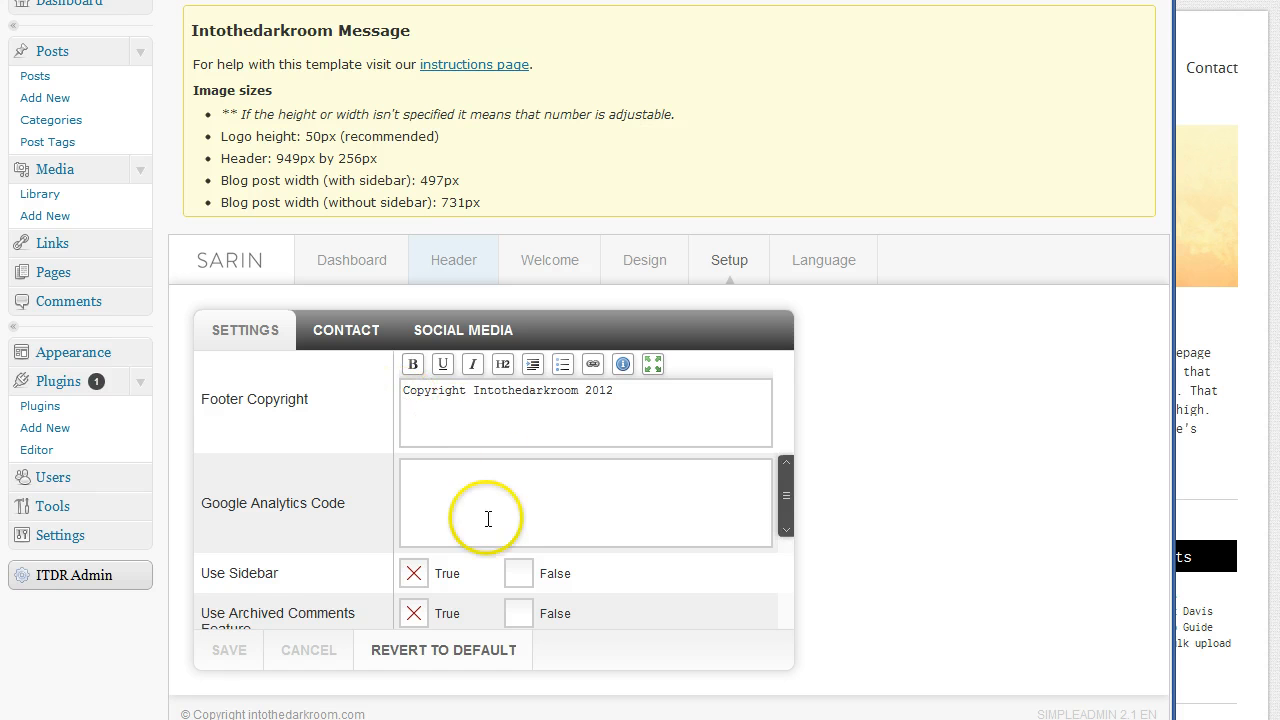
pyautogui.click(446, 484)
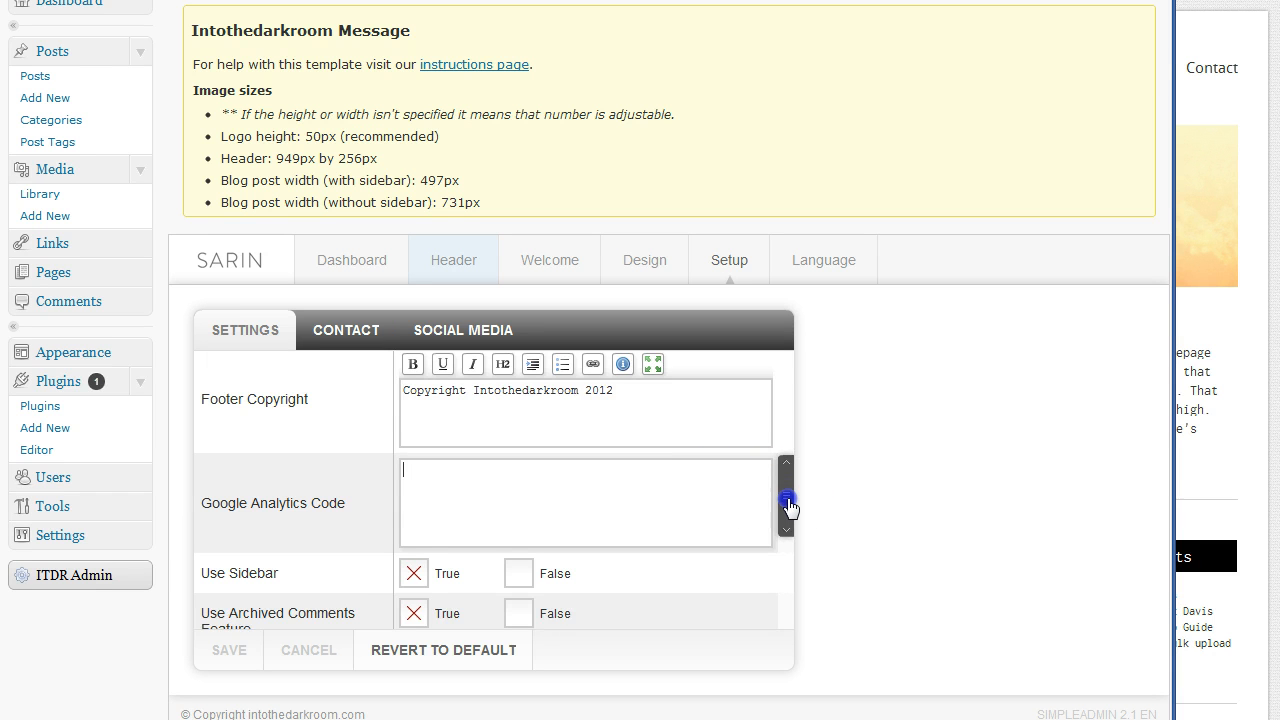
pyautogui.moveTo(788, 505); pyautogui.dragTo(792, 521)
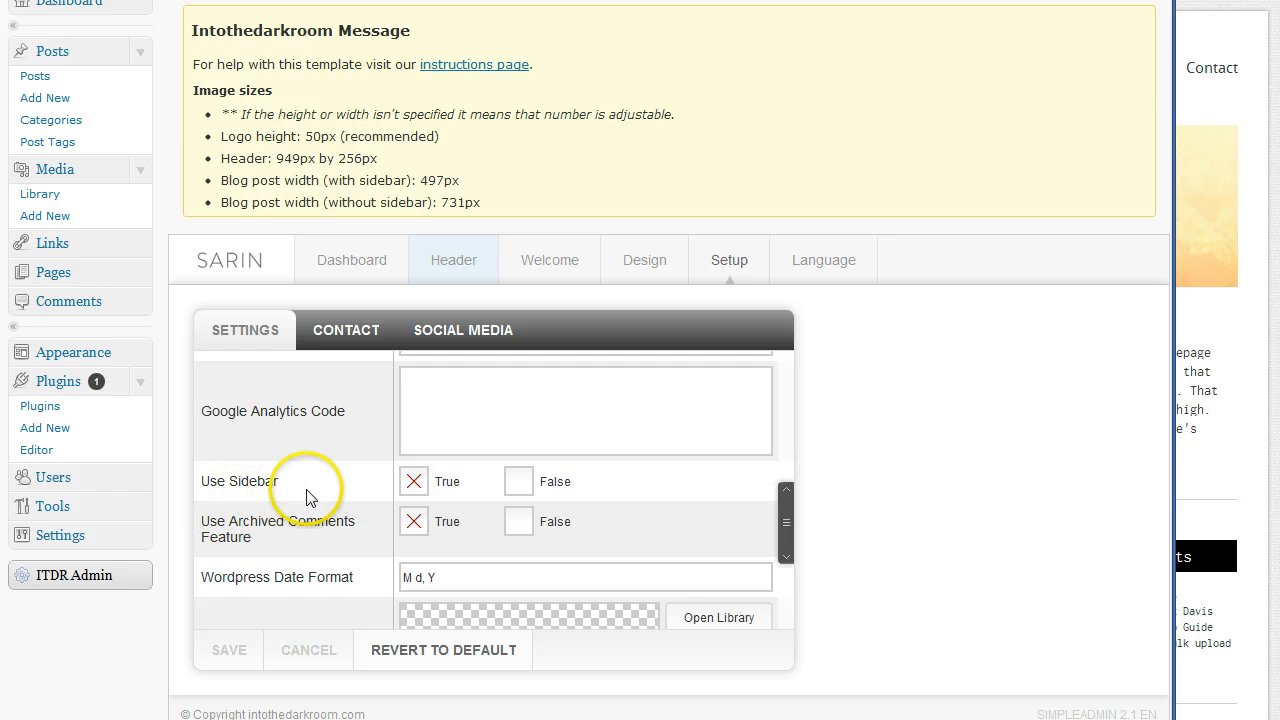
pyautogui.click(1250, 465)
pyautogui.scroll(-4, 1218, 632)
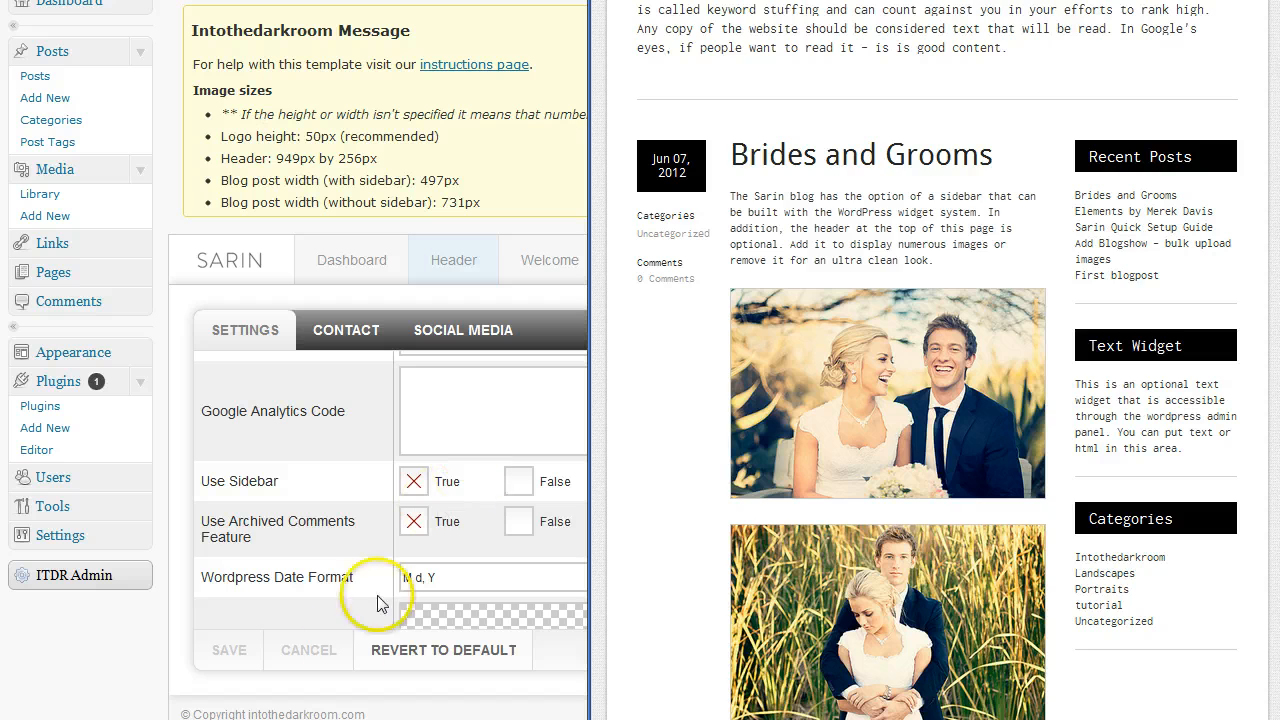
pyautogui.click(185, 606)
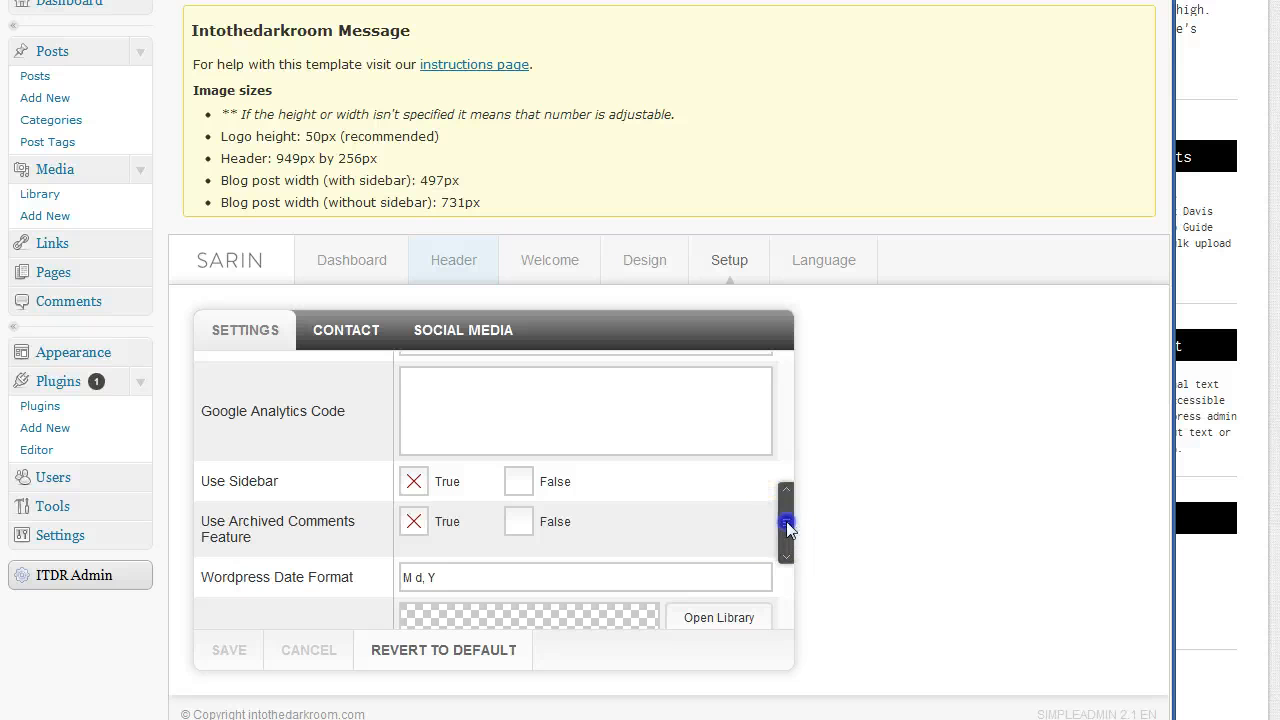
pyautogui.moveTo(788, 535); pyautogui.dragTo(791, 383)
# Open the Contact settings and resize the site window to view the Contact page
pyautogui.click(366, 331)
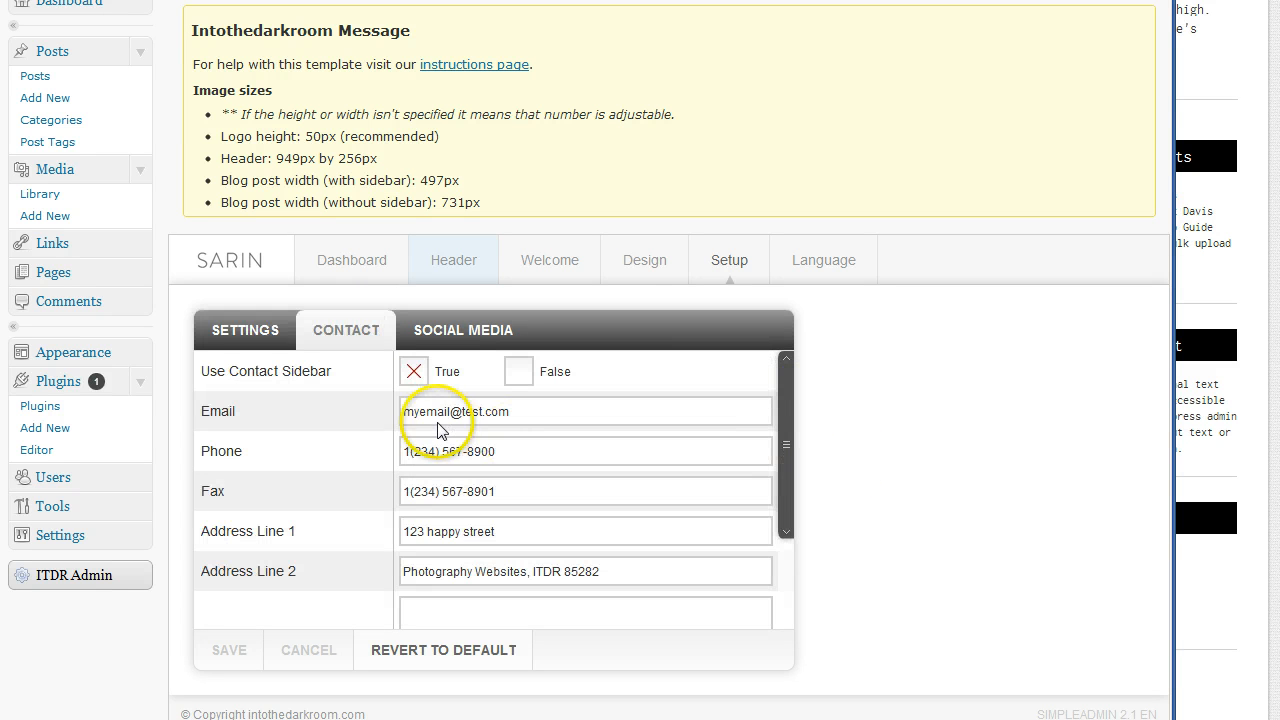
pyautogui.click(1238, 678)
pyautogui.scroll(4, 1228, 60)
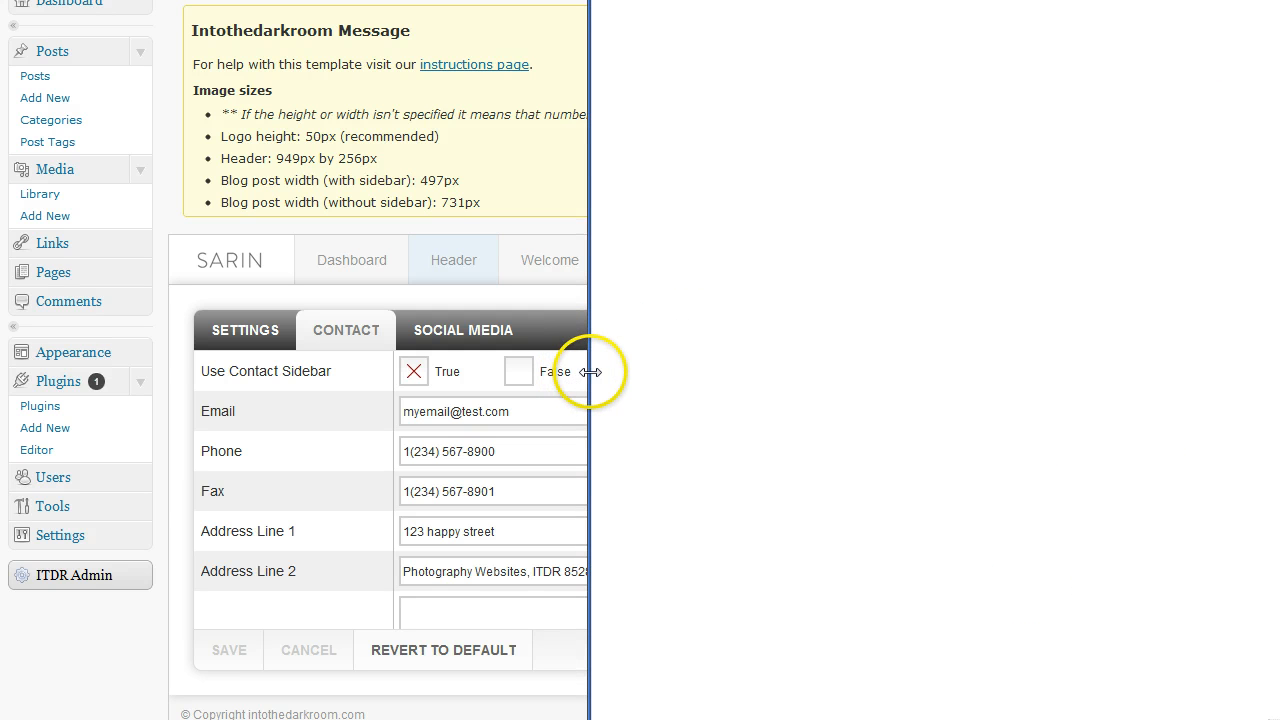
pyautogui.click(413, 368)
pyautogui.moveTo(413, 368); pyautogui.dragTo(350, 369)
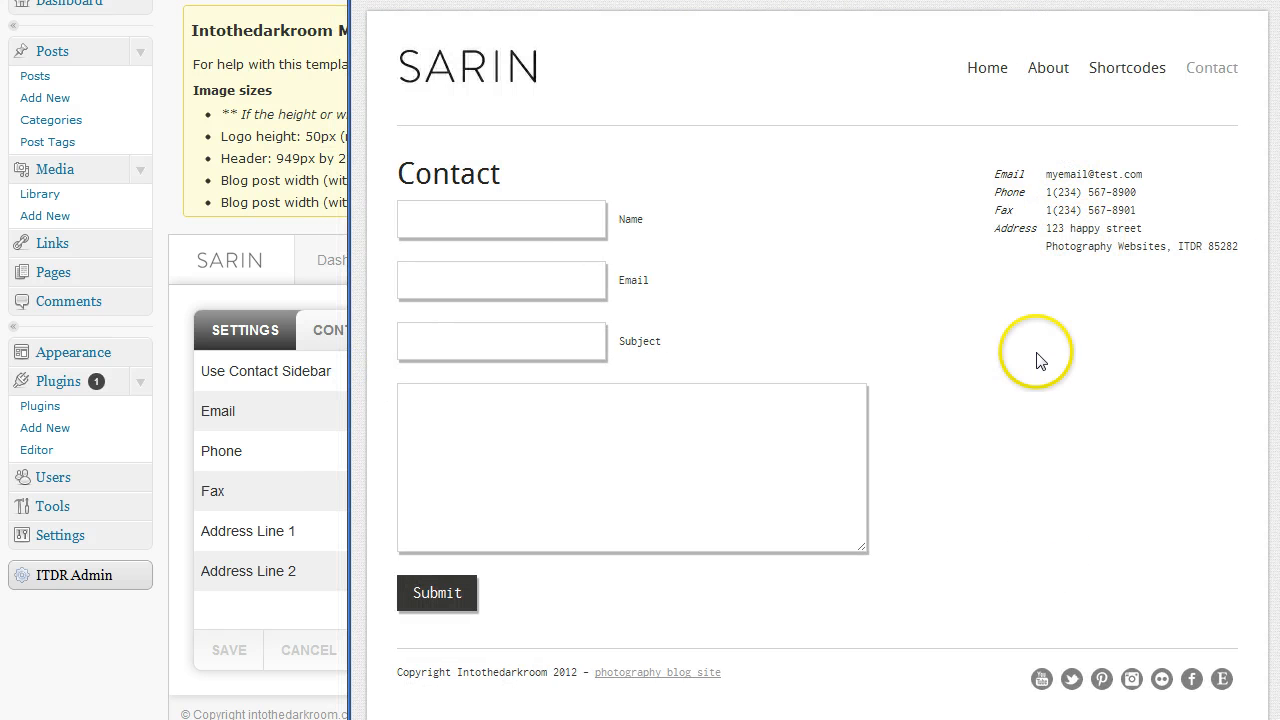
pyautogui.click(176, 645)
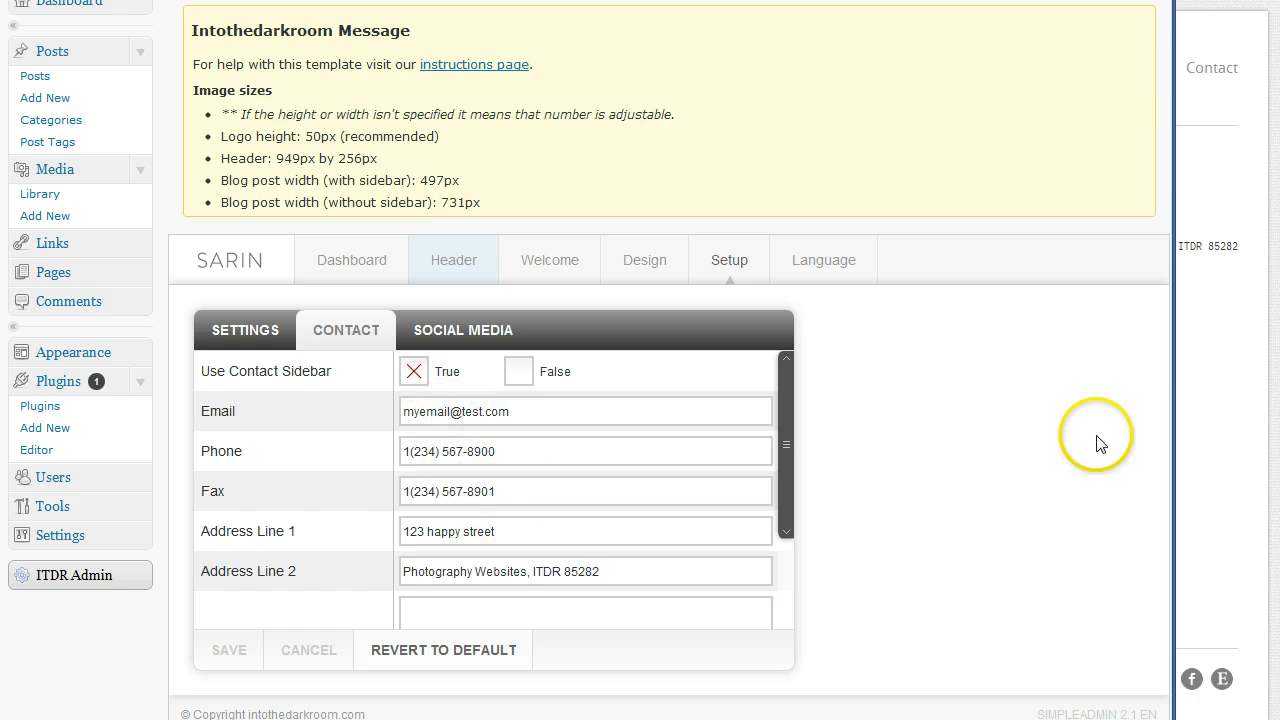
# Check the contact details on the live Contact page, then scroll to the empty Google Maps Embed Code field
pyautogui.moveTo(1172, 441); pyautogui.dragTo(838, 443)
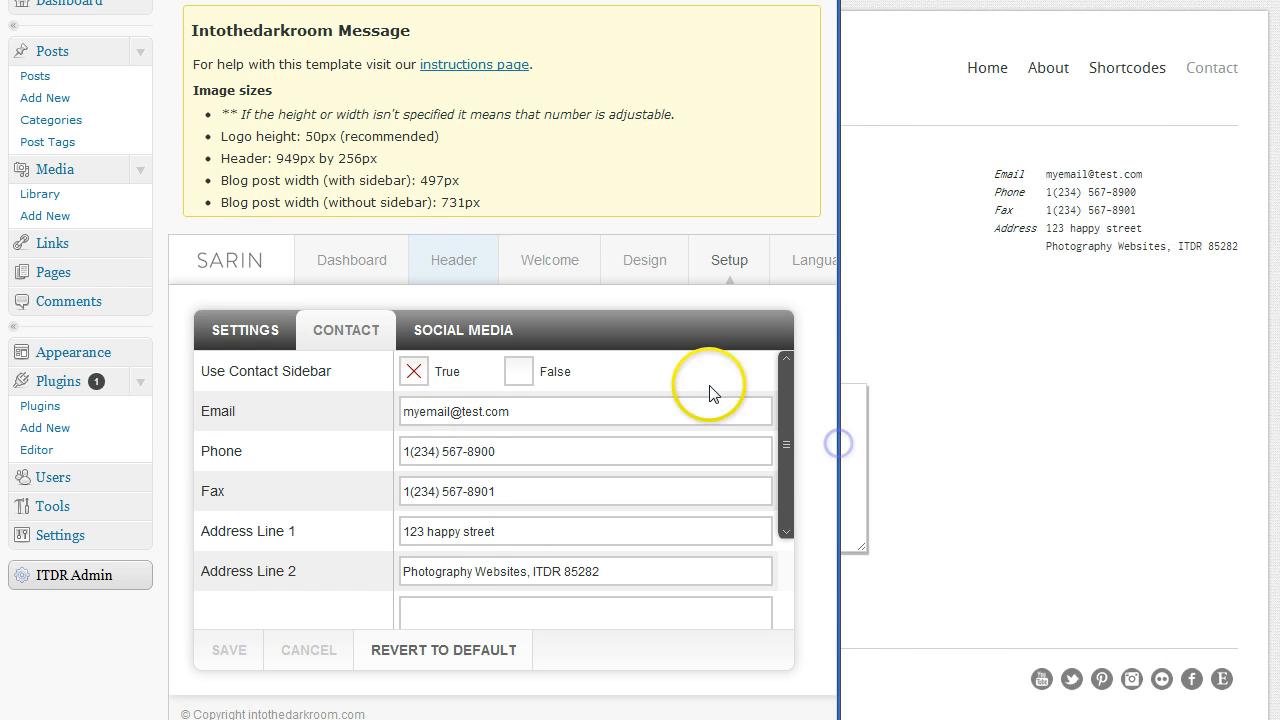
pyautogui.moveTo(468, 571); pyautogui.dragTo(470, 547)
pyautogui.click(468, 532)
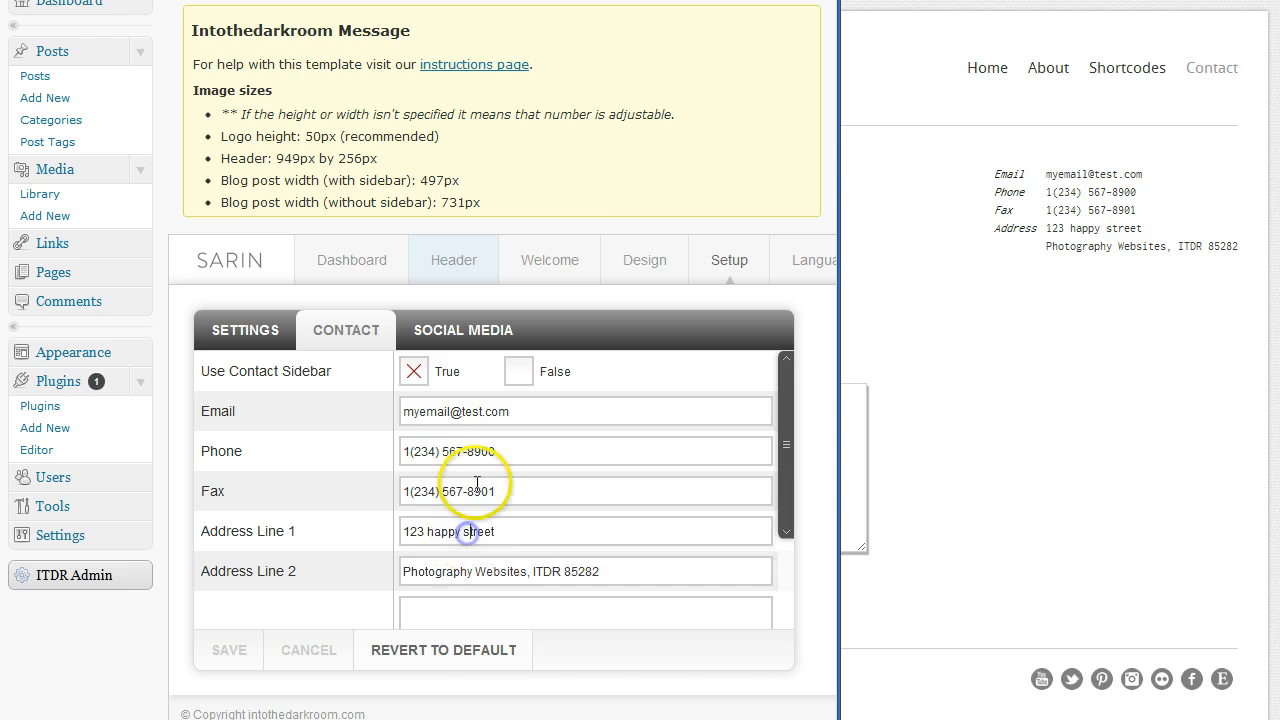
pyautogui.click(476, 484)
pyautogui.click(1086, 210)
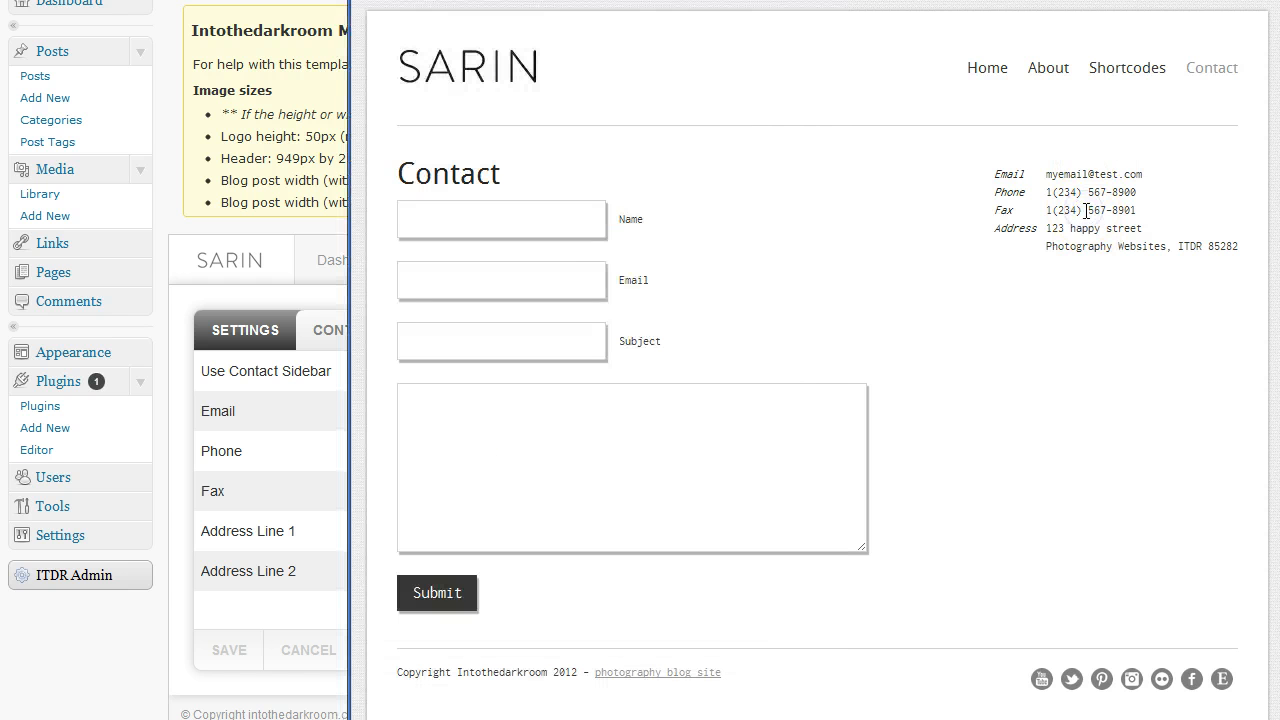
pyautogui.hotkey('alt', 'Tab')
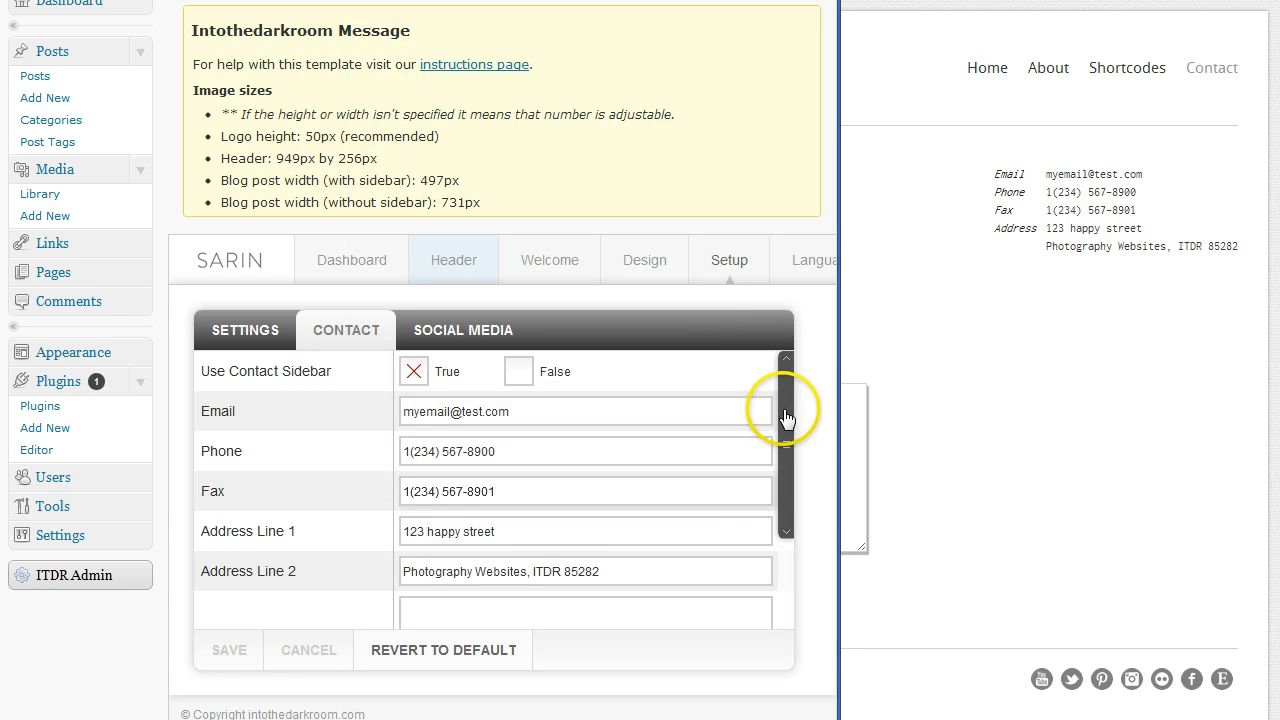
pyautogui.moveTo(786, 418); pyautogui.dragTo(810, 522)
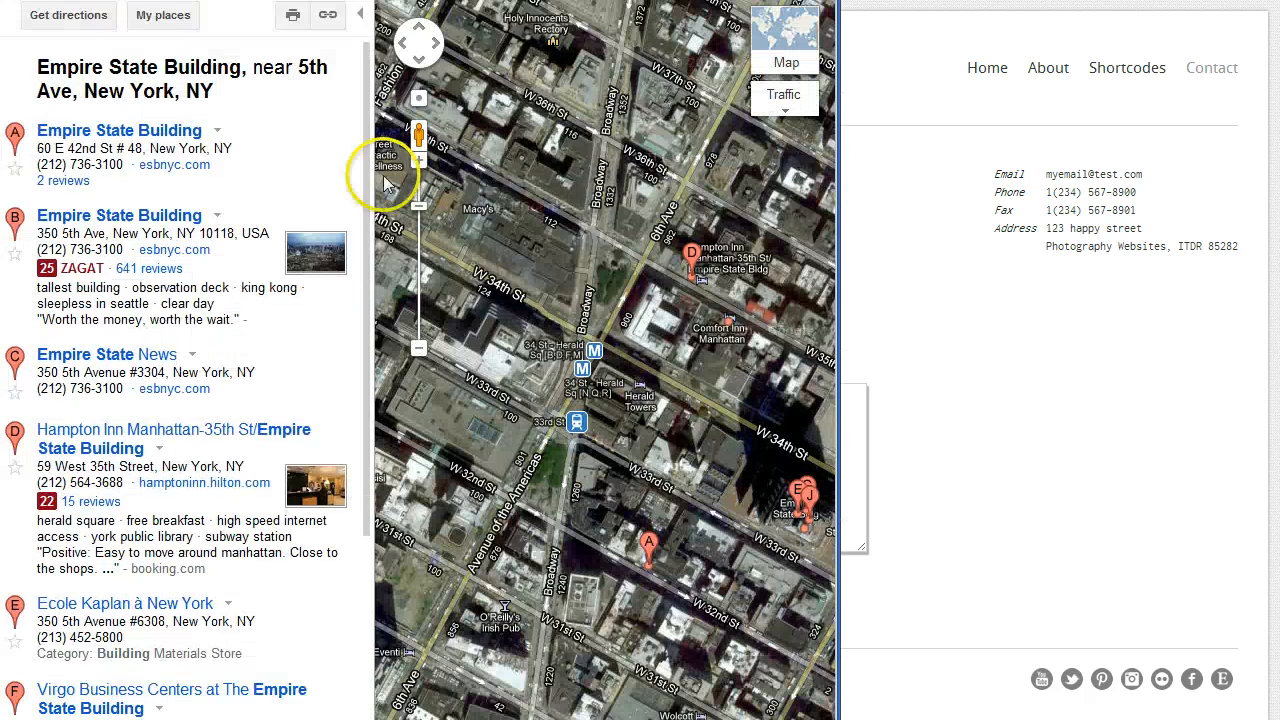
# Copy the 425 × 350 iframe embed code for the Empire State Building map
pyautogui.click(328, 15)
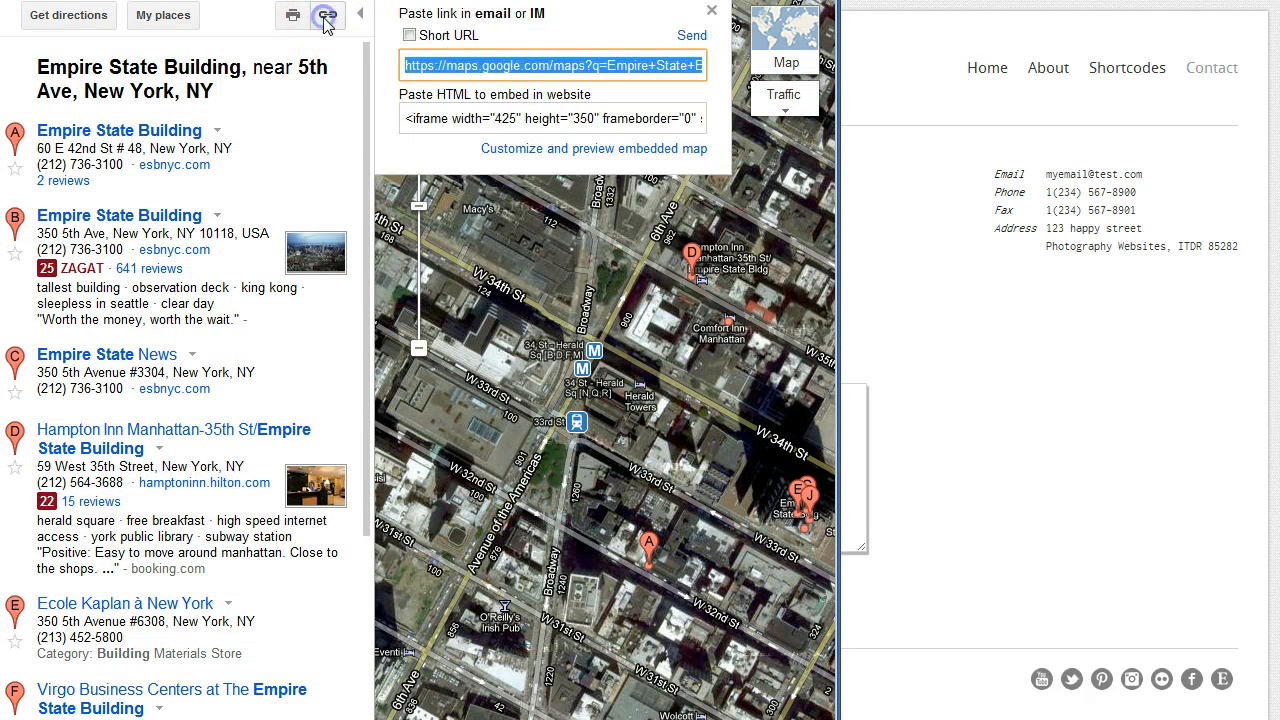
pyautogui.click(551, 118)
pyautogui.rightClick(551, 118)
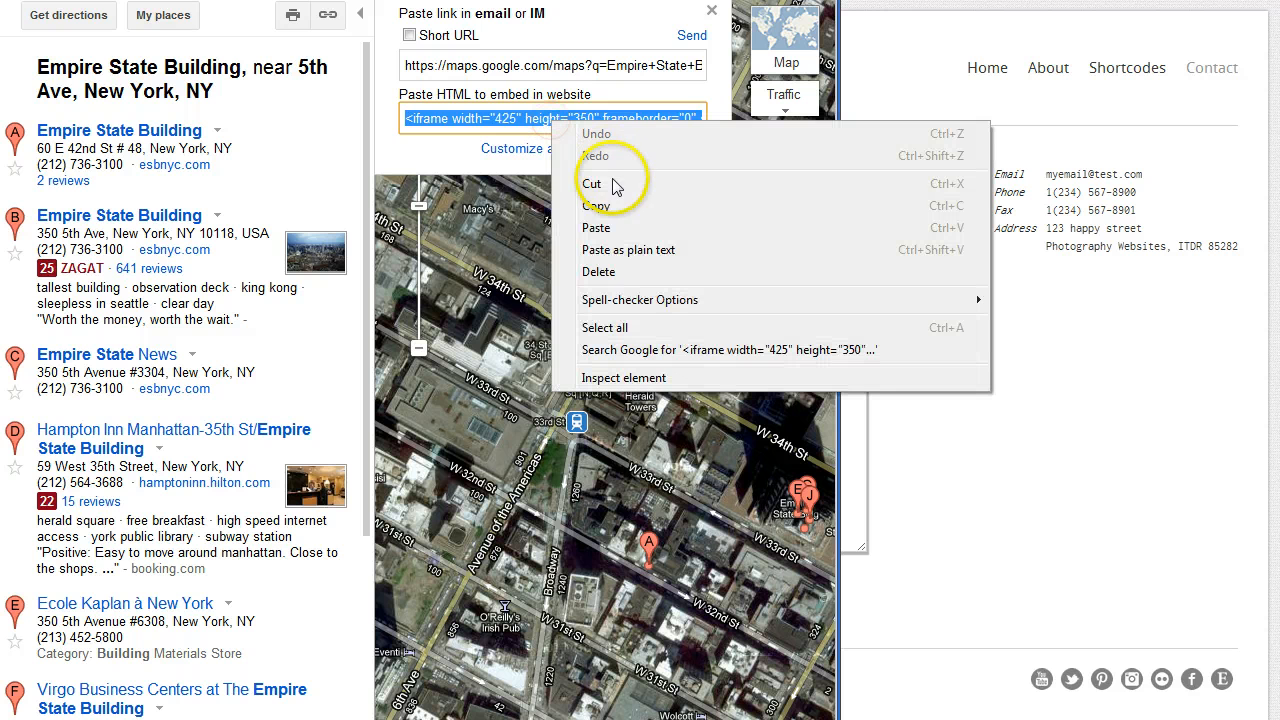
pyautogui.click(605, 200)
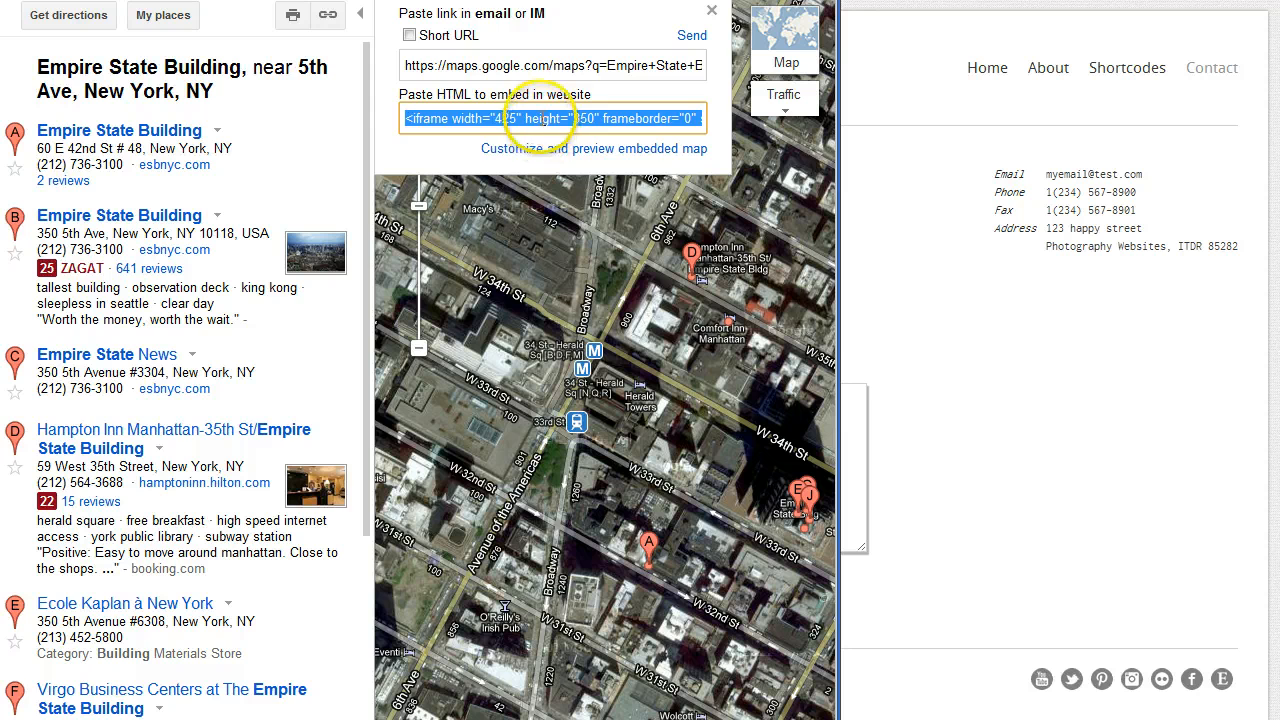
pyautogui.click(255, 2)
# Paste the iframe code into Google Maps Embed Code and save the Contact settings
pyautogui.click(459, 471)
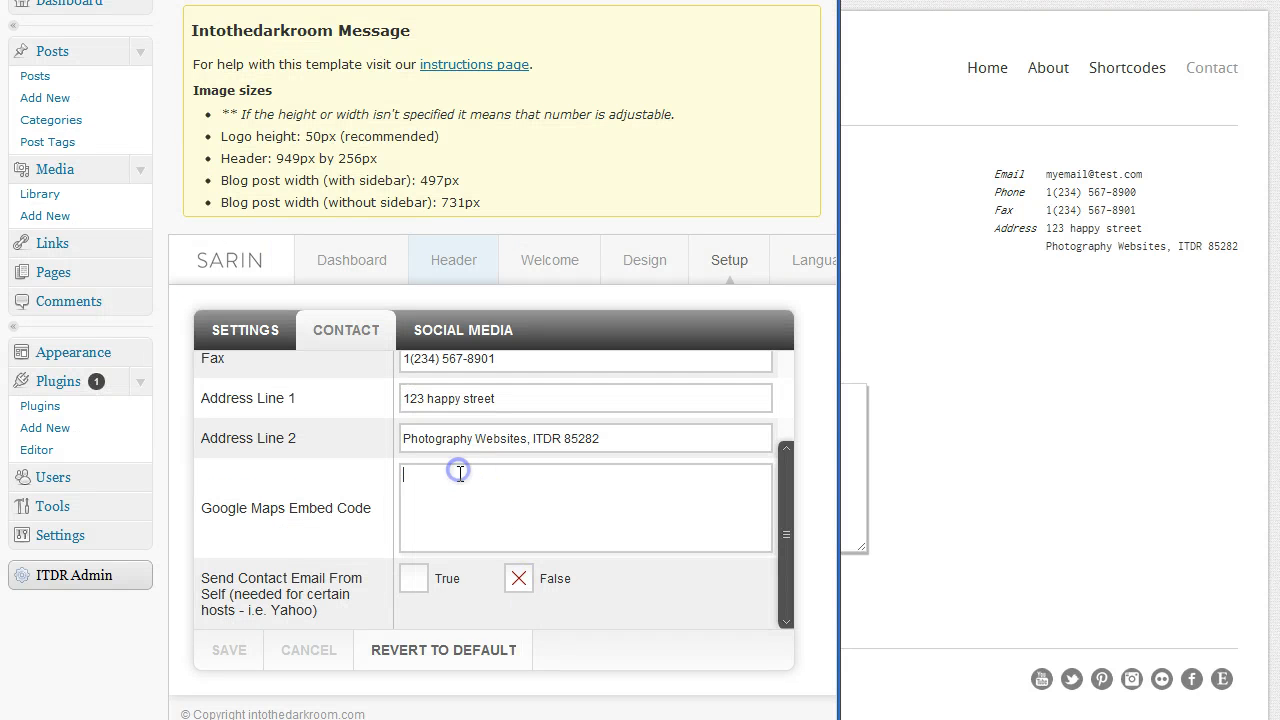
pyautogui.hotkey('ctrl', 'v')
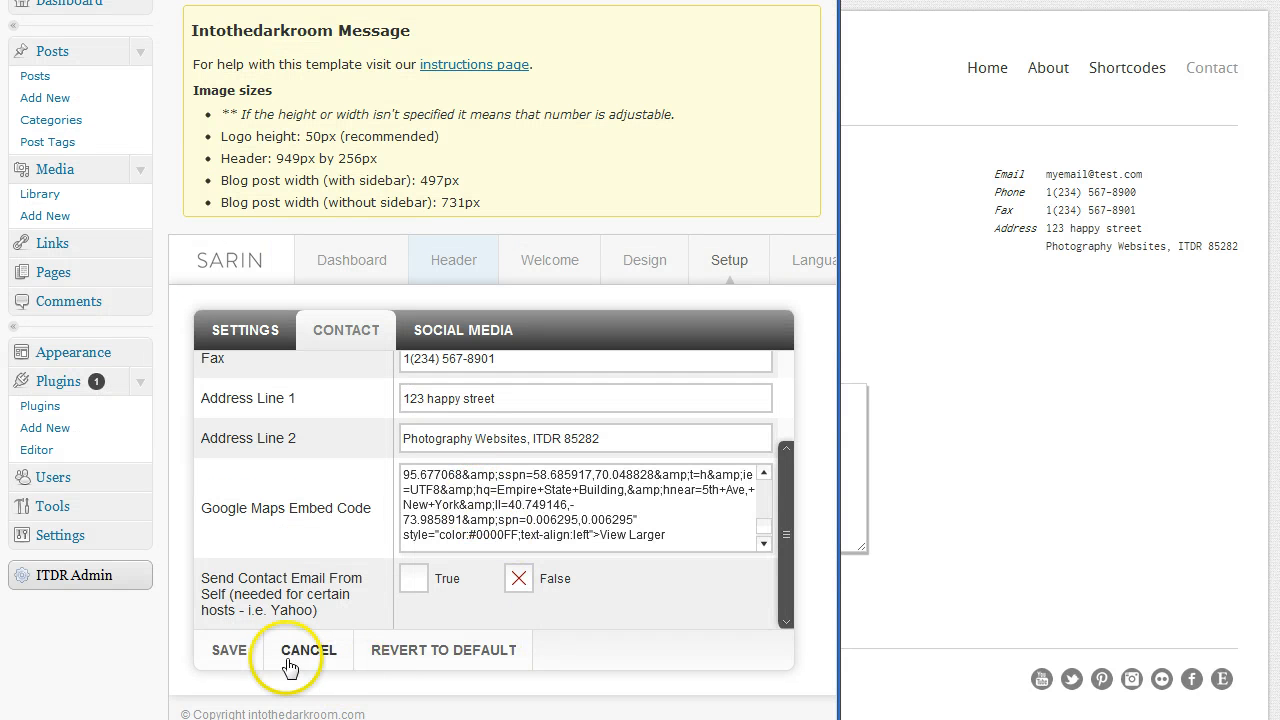
pyautogui.click(246, 657)
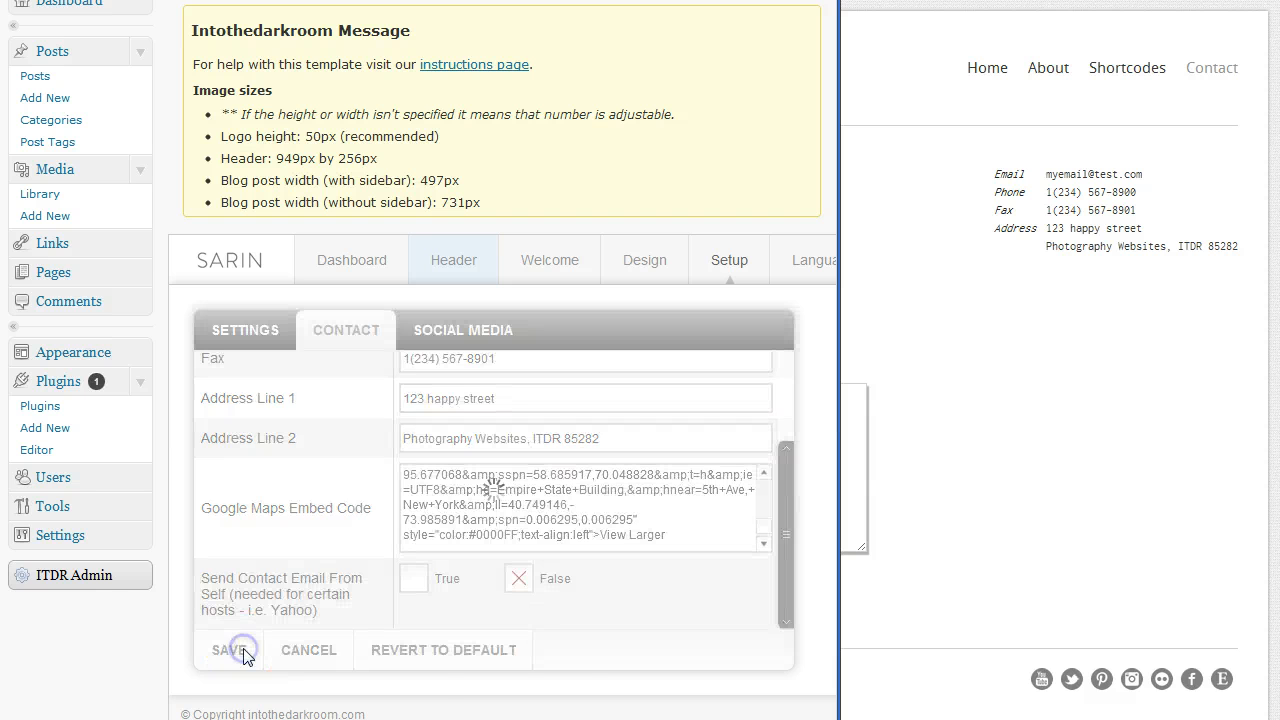
# Reload the live Contact page to confirm the Empire State Building map, then close it
pyautogui.click(1115, 436)
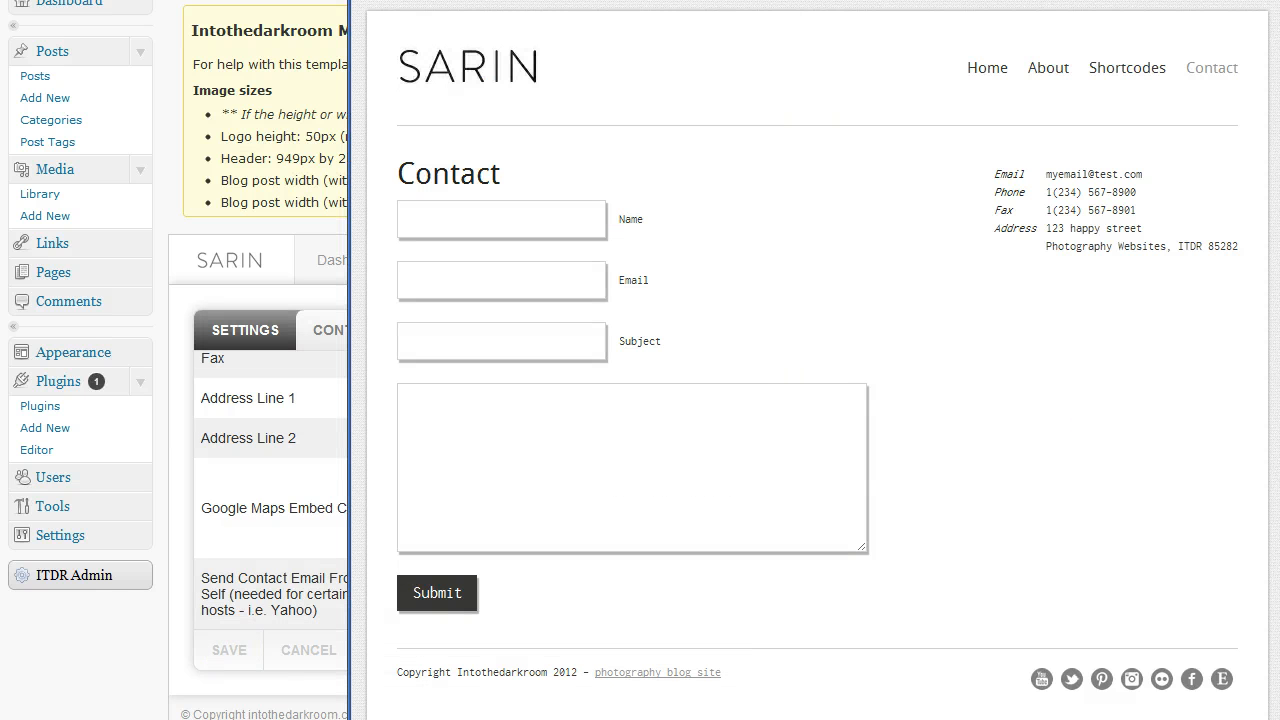
pyautogui.press('F5')
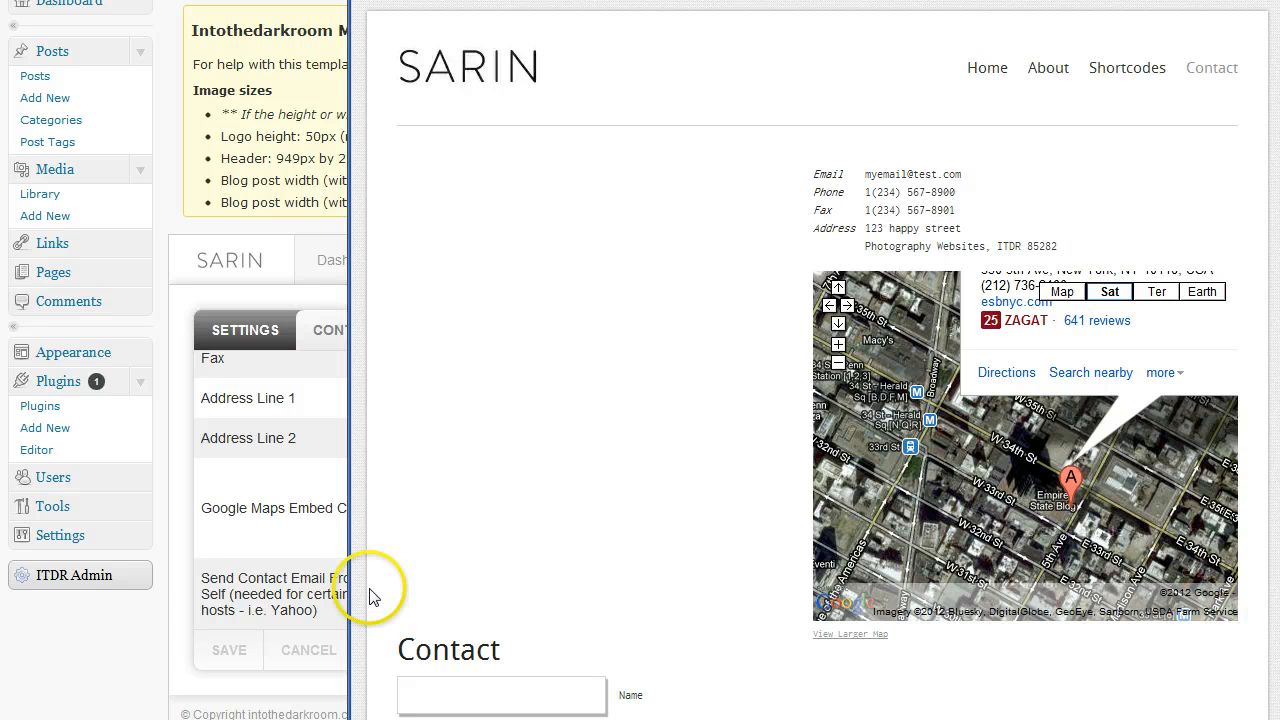
pyautogui.moveTo(349, 598); pyautogui.dragTo(152, 586)
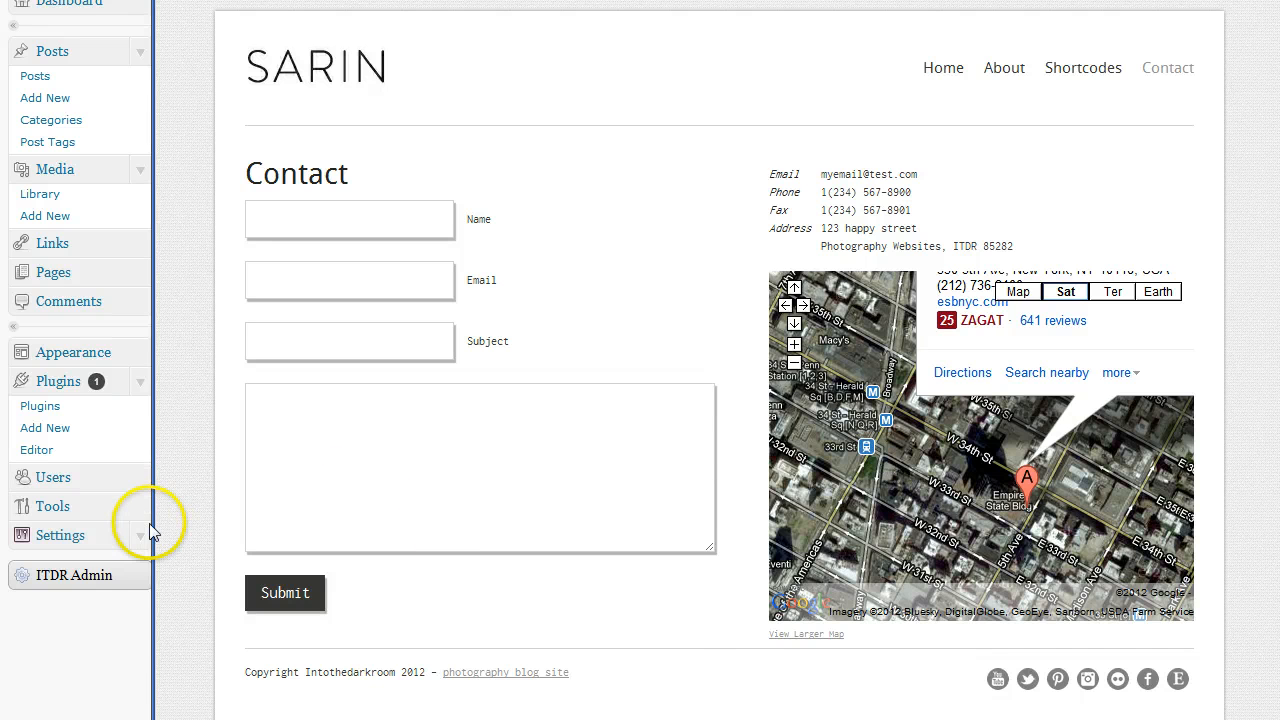
pyautogui.moveTo(153, 526); pyautogui.dragTo(169, 527)
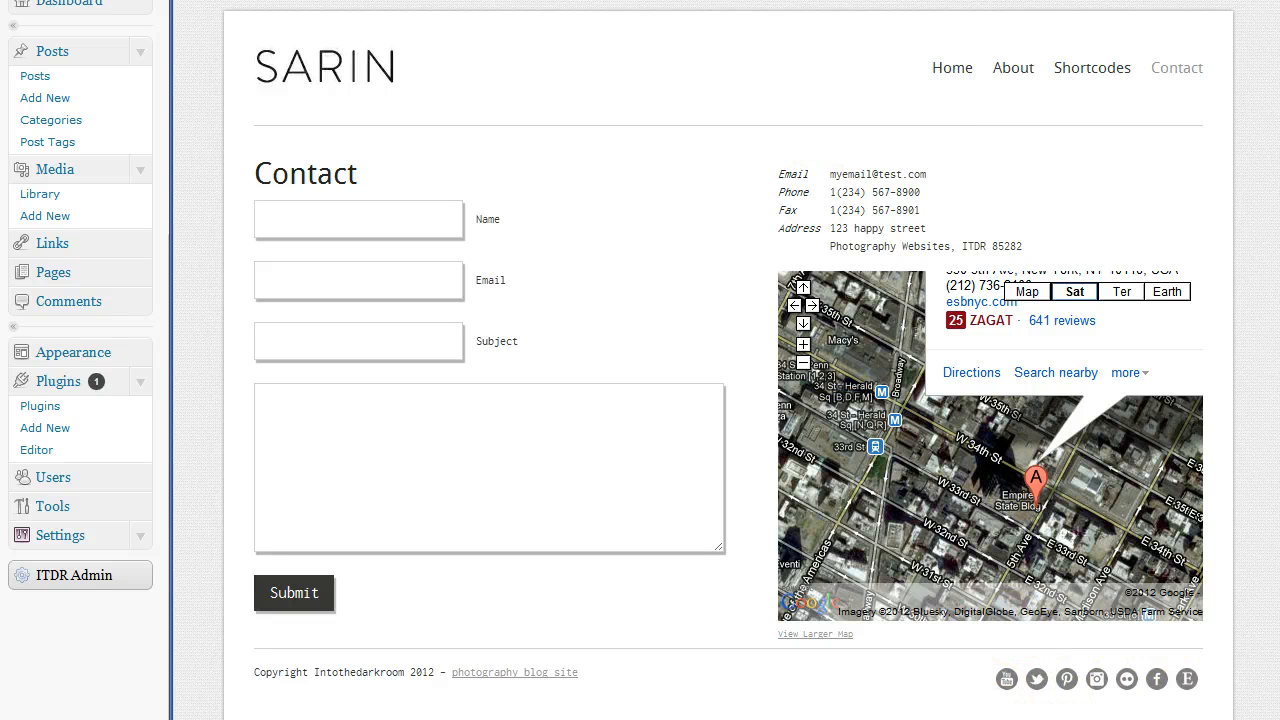
pyautogui.hotkey('ctrl', 'w')
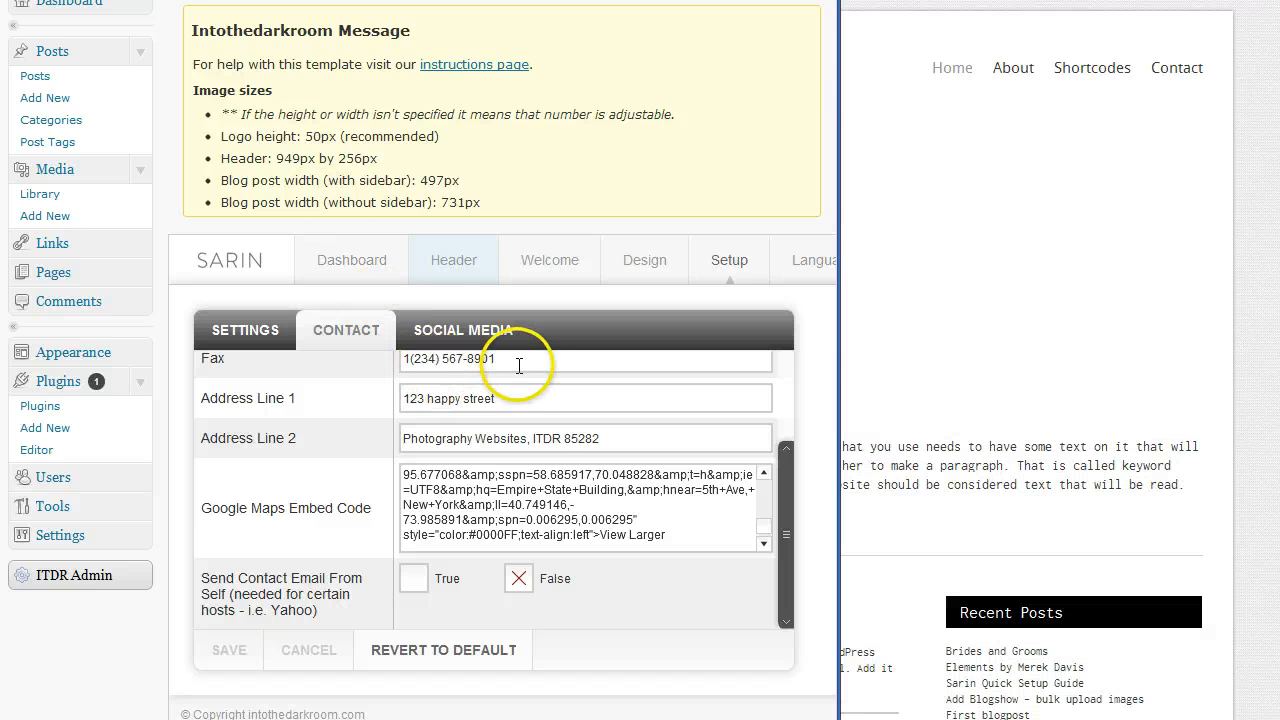
# Review the Social Media settings: Twitter username, Facebook and Google Plus links, and True share-button options
pyautogui.click(471, 339)
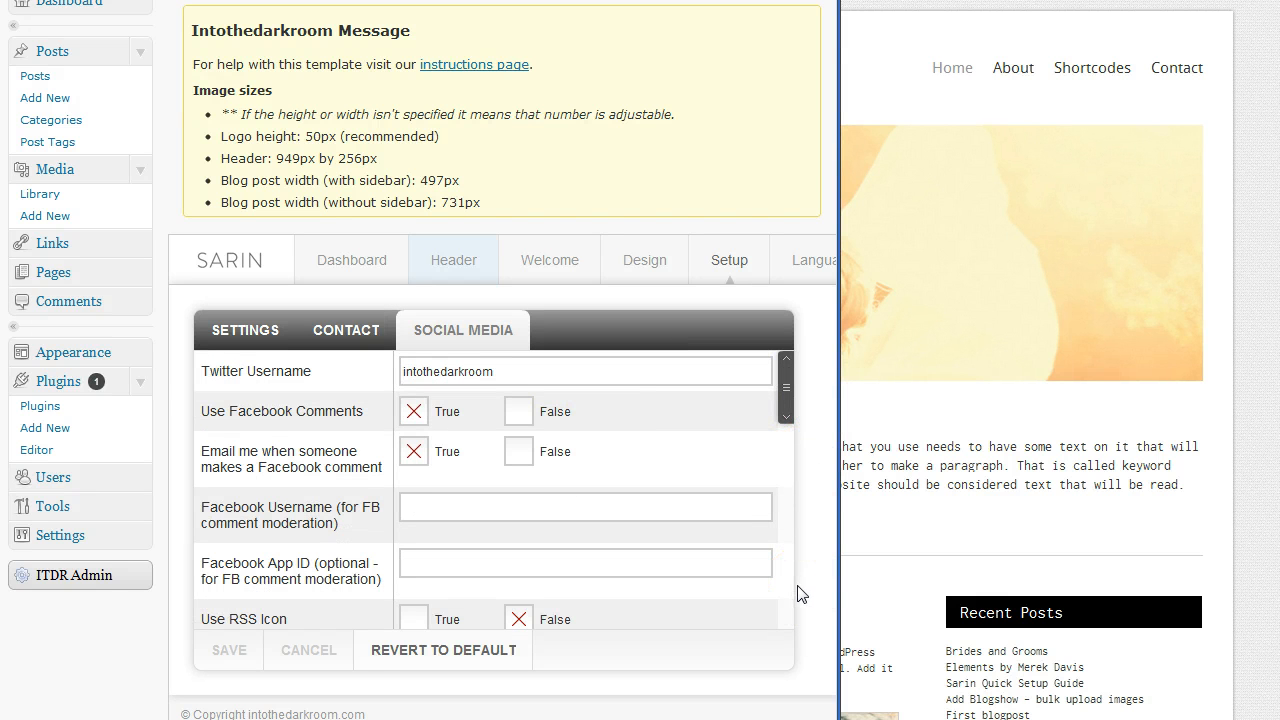
pyautogui.moveTo(791, 394); pyautogui.dragTo(790, 467)
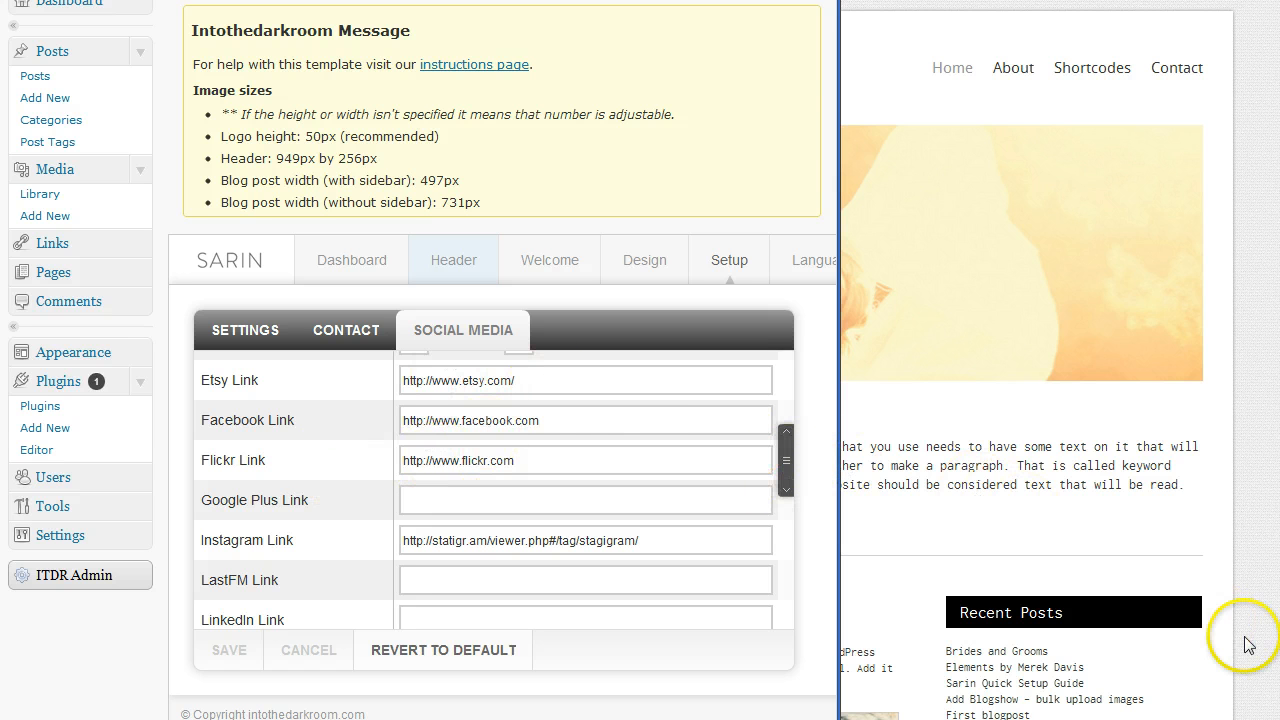
pyautogui.click(481, 503)
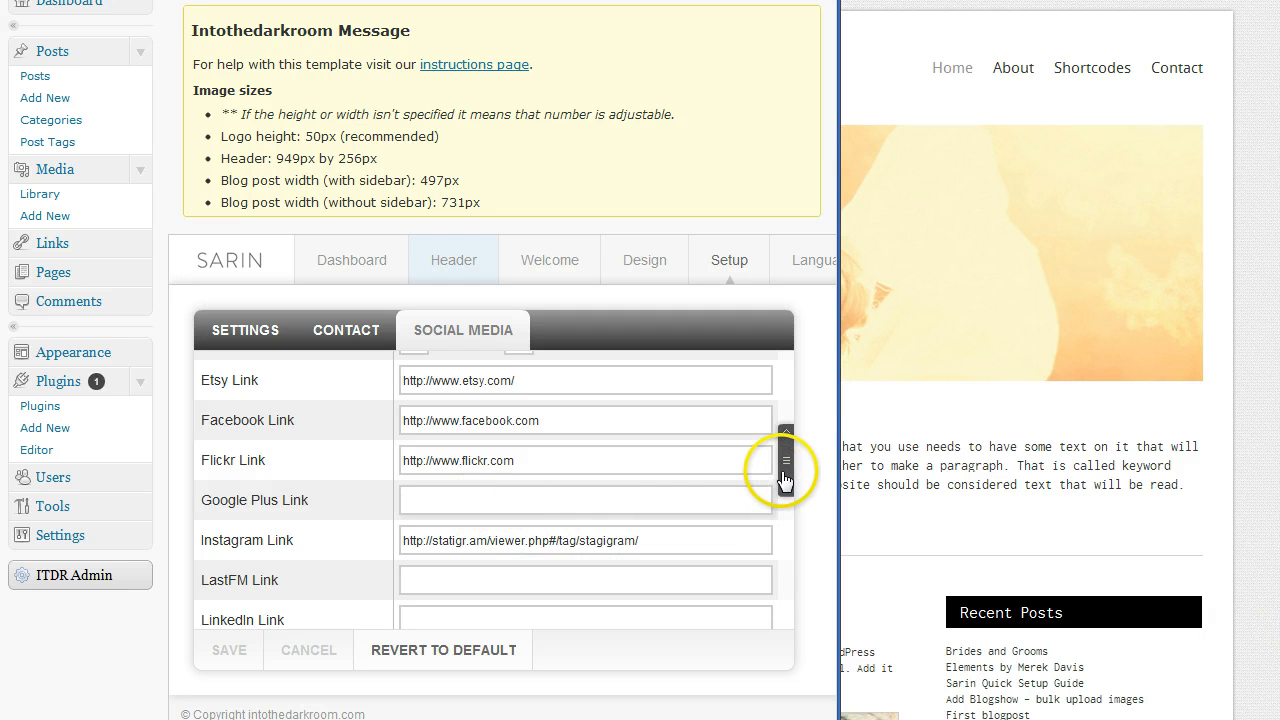
pyautogui.moveTo(785, 482); pyautogui.dragTo(786, 487)
pyautogui.moveTo(786, 490); pyautogui.dragTo(788, 397)
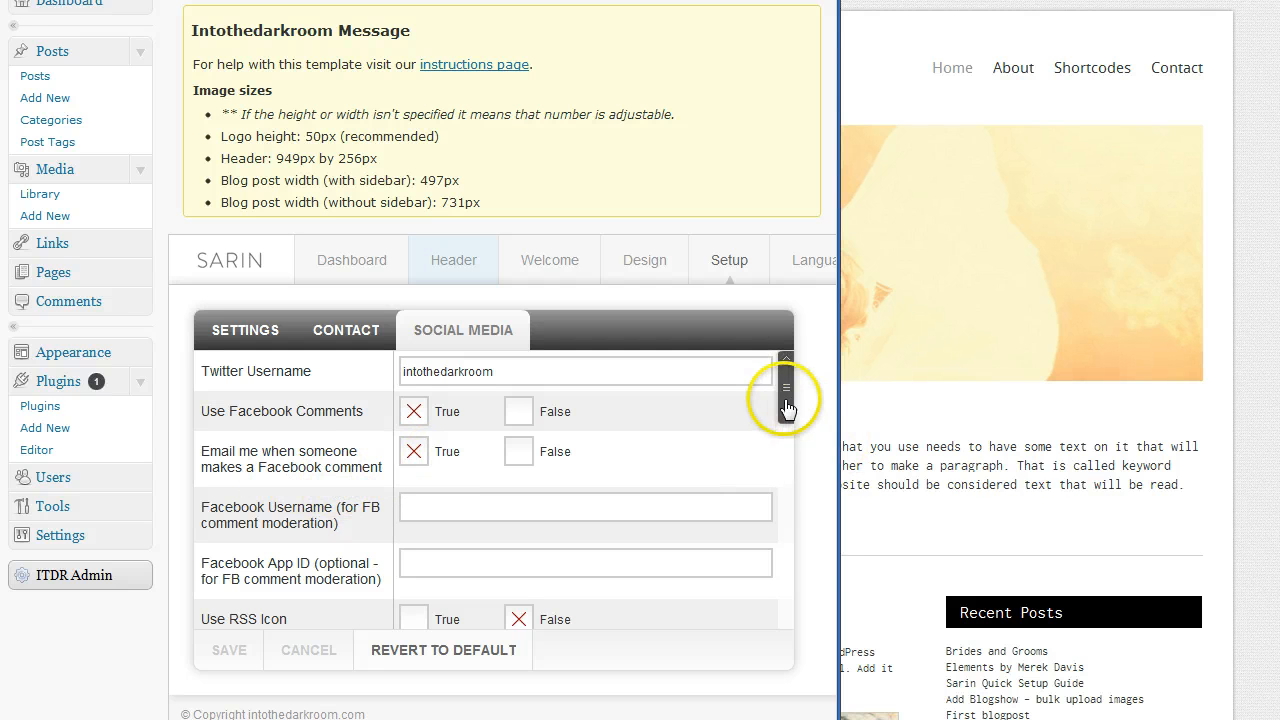
pyautogui.moveTo(787, 414); pyautogui.dragTo(790, 431)
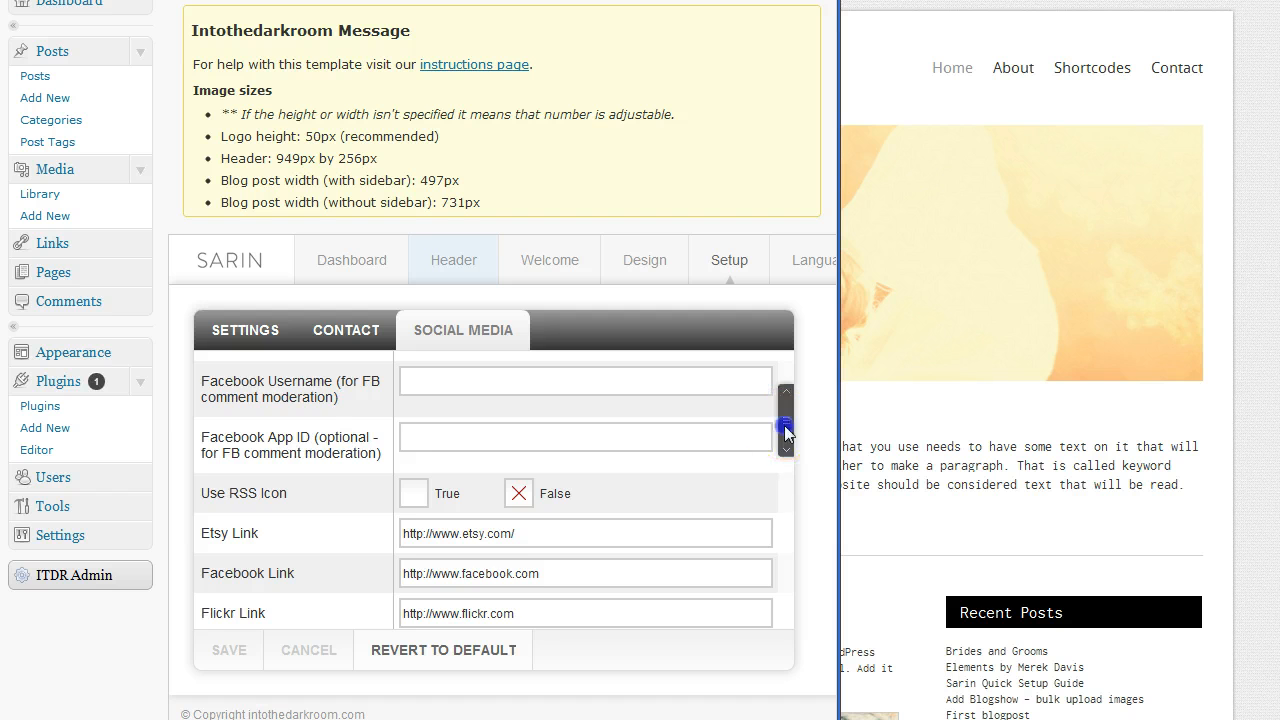
pyautogui.moveTo(784, 425); pyautogui.dragTo(787, 445)
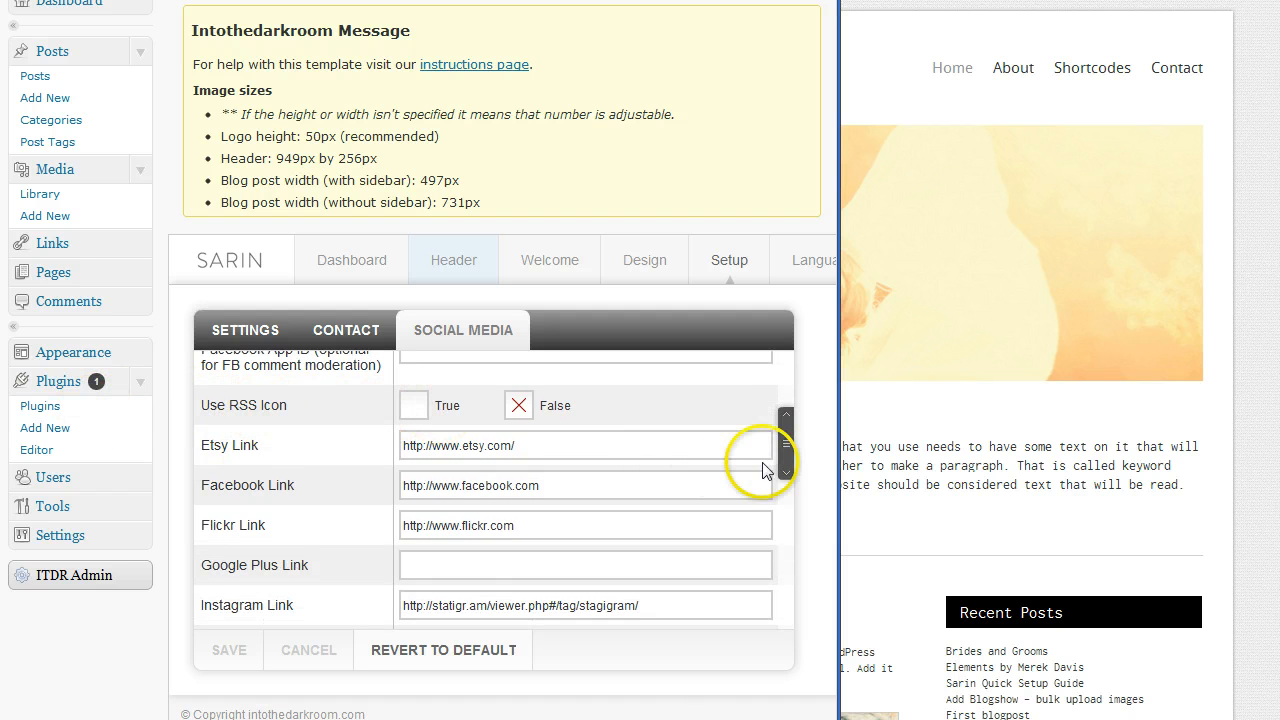
pyautogui.moveTo(786, 445); pyautogui.dragTo(794, 594)
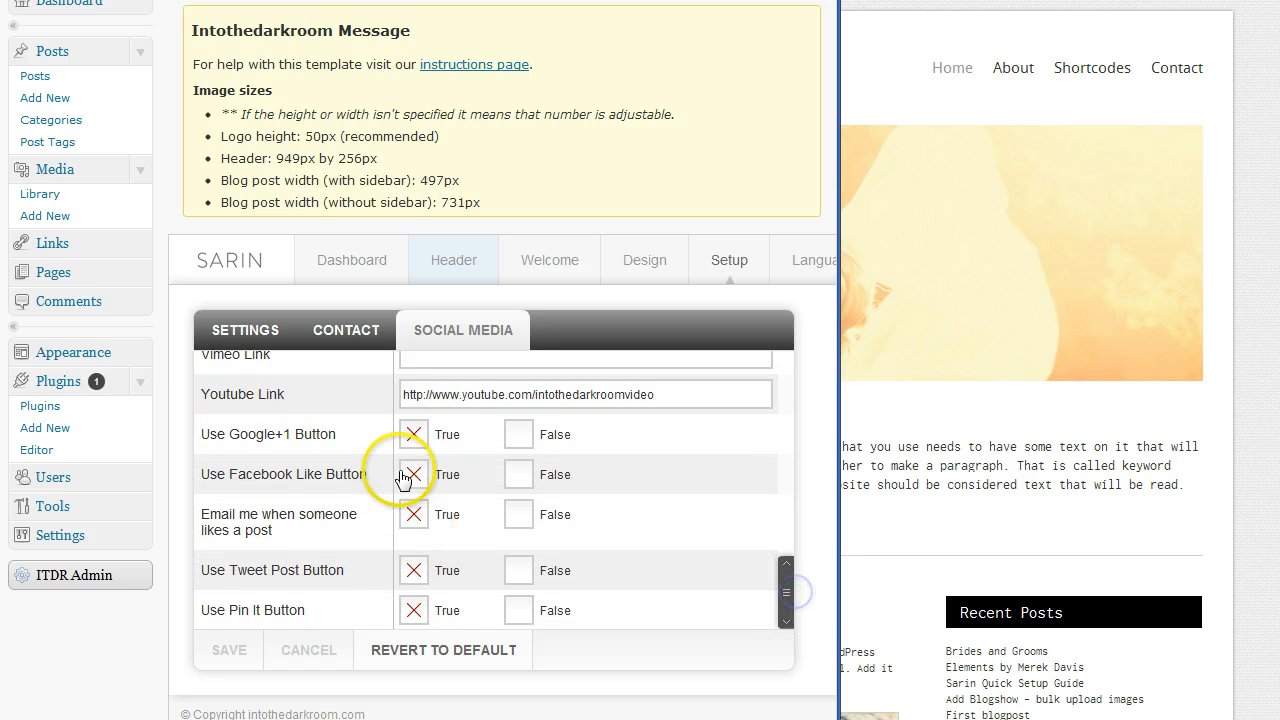